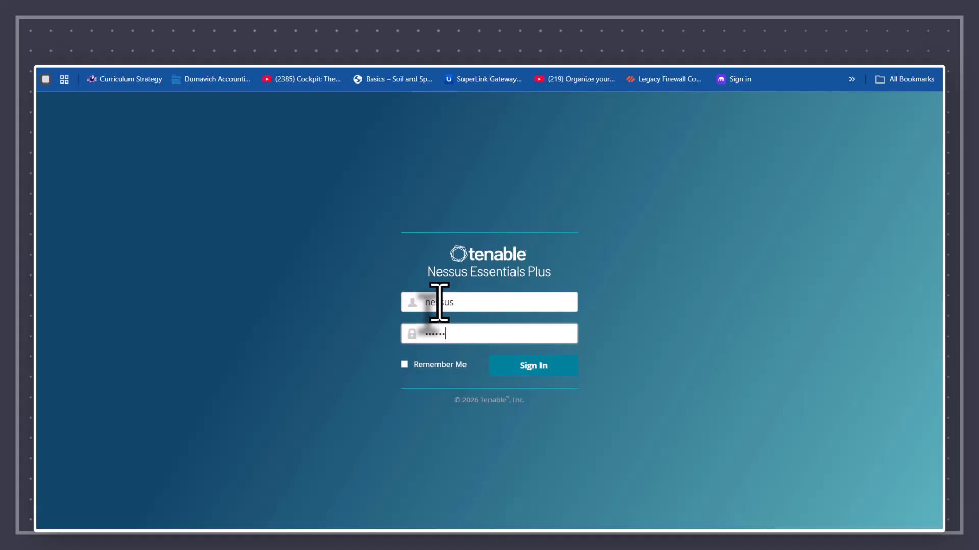
Step: Submit the username and password on the login page to sign in to the scanner
key(Return)
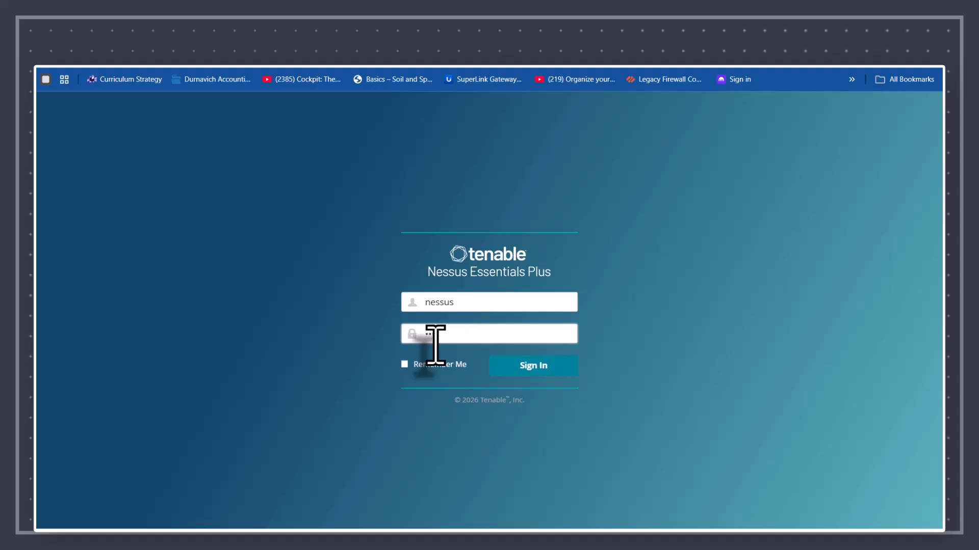
key(Return)
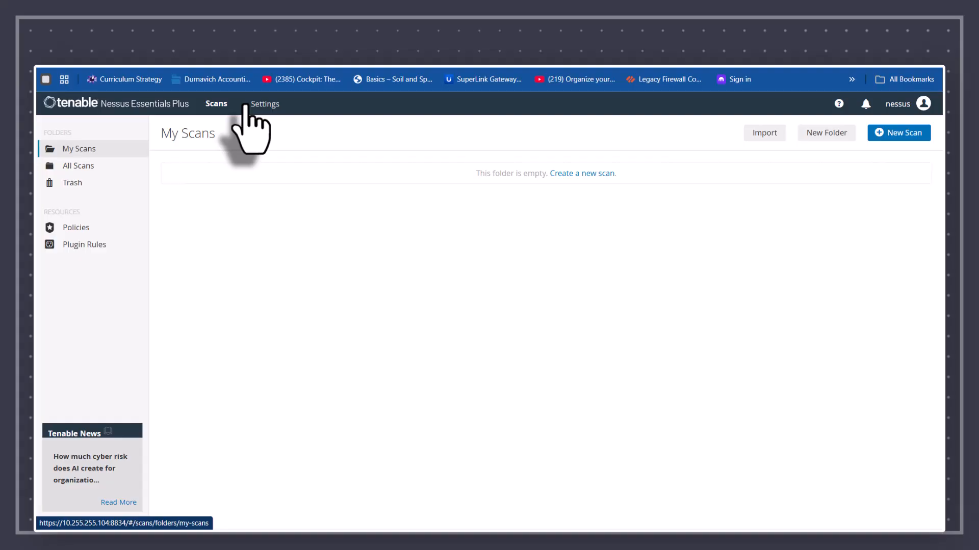
Step: View the My Account settings page, then the About information
click(898, 104)
click(828, 157)
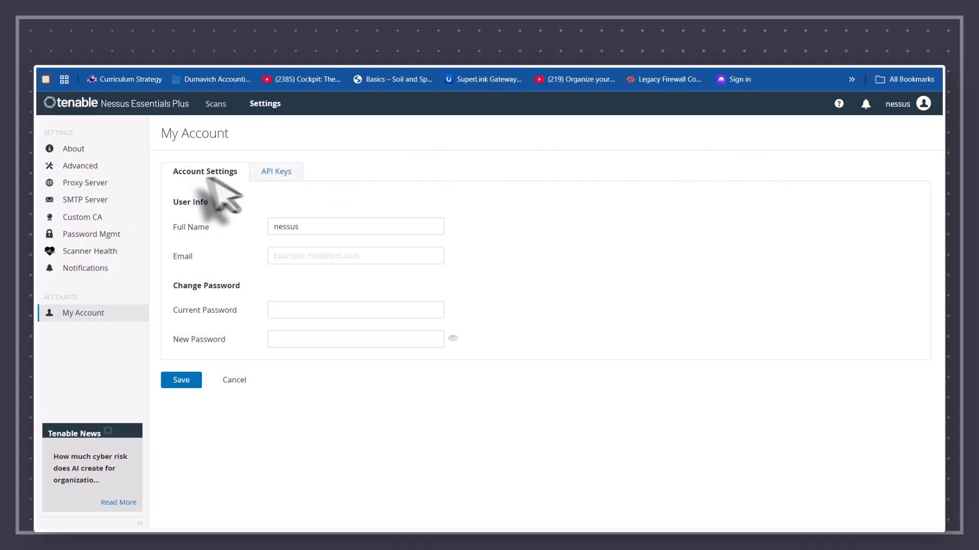
click(73, 152)
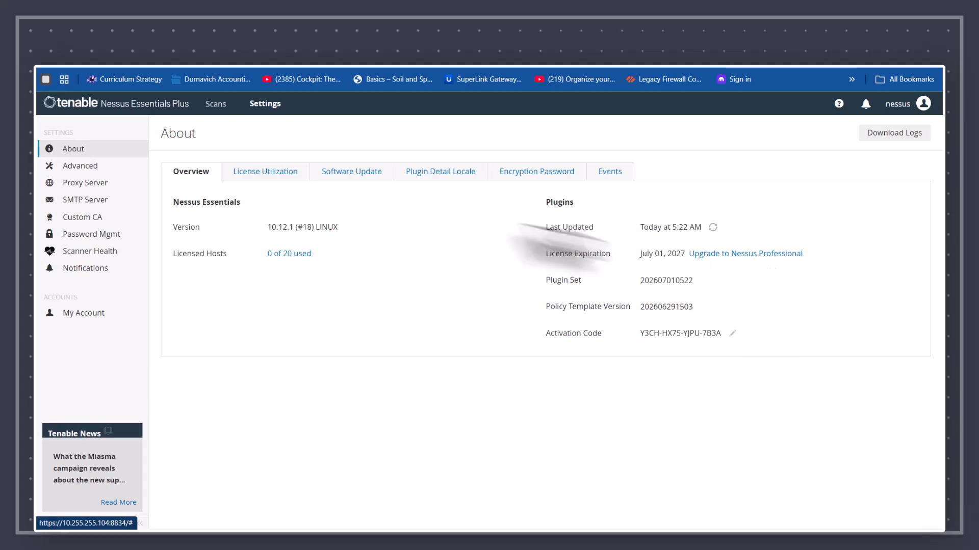
Step: Review the Software Update, Plugin Detail Locale, Encryption Password and Events tabs under About
click(351, 179)
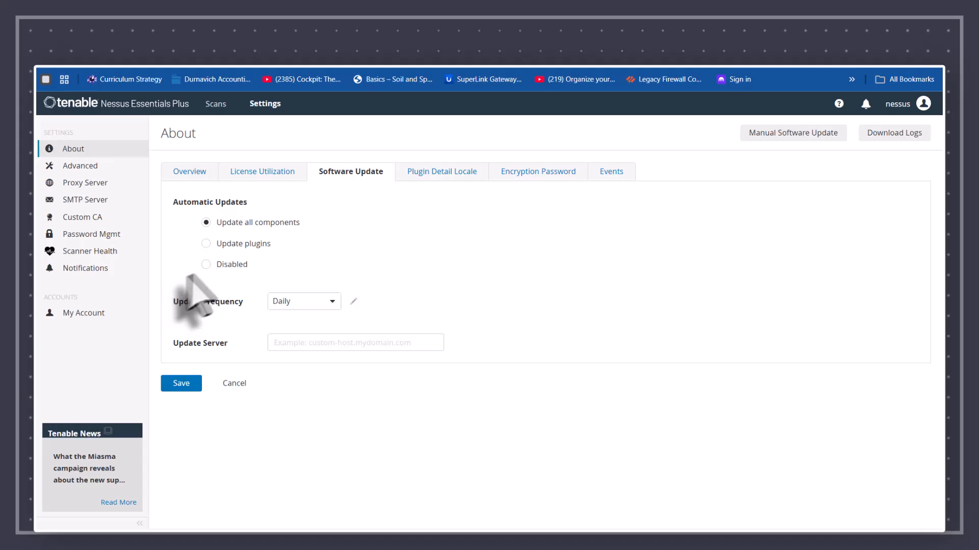
click(435, 176)
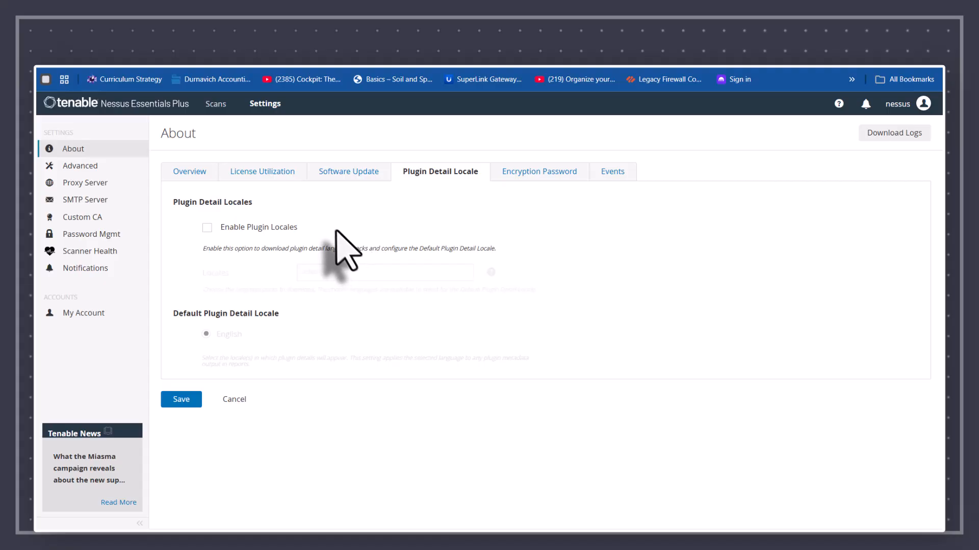
click(537, 176)
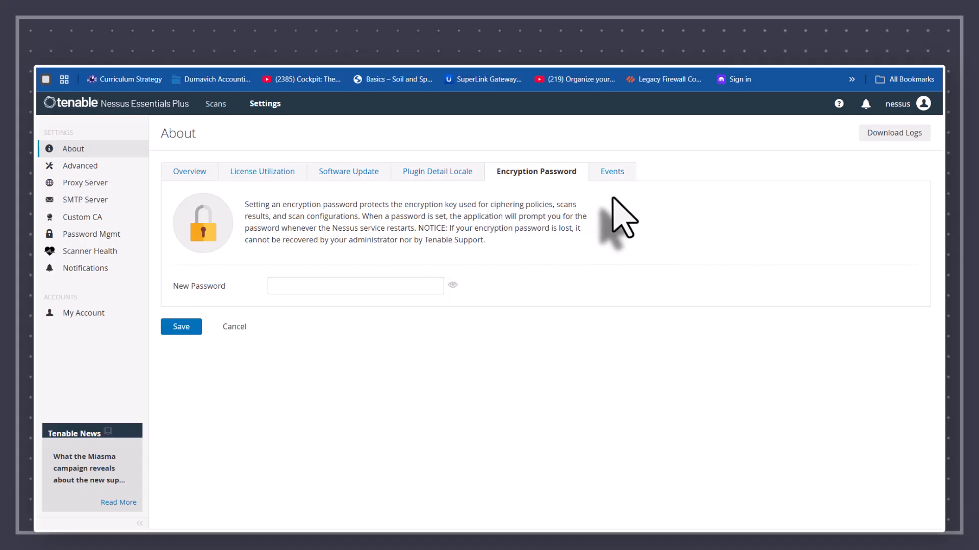
click(611, 173)
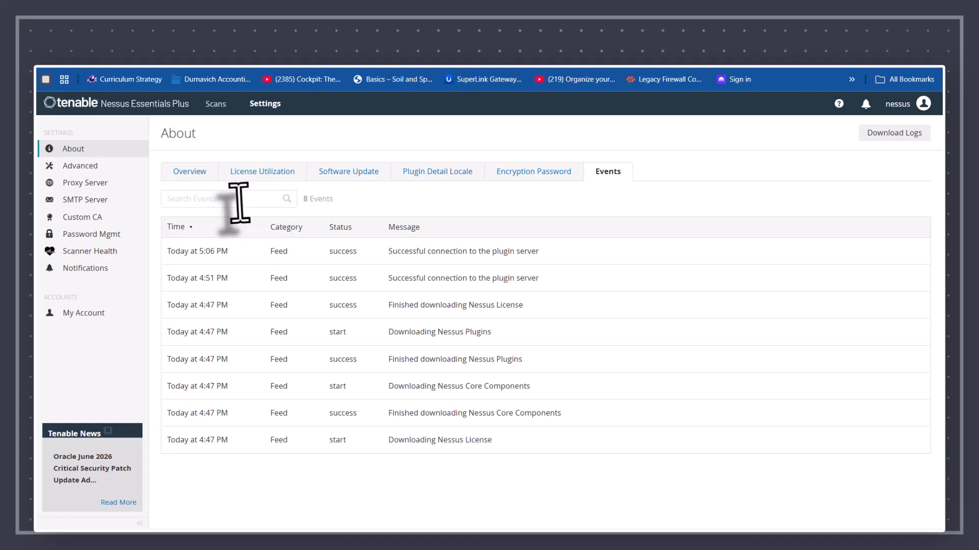
Step: Look over the Advanced, SMTP Server and Custom CA settings pages
click(62, 168)
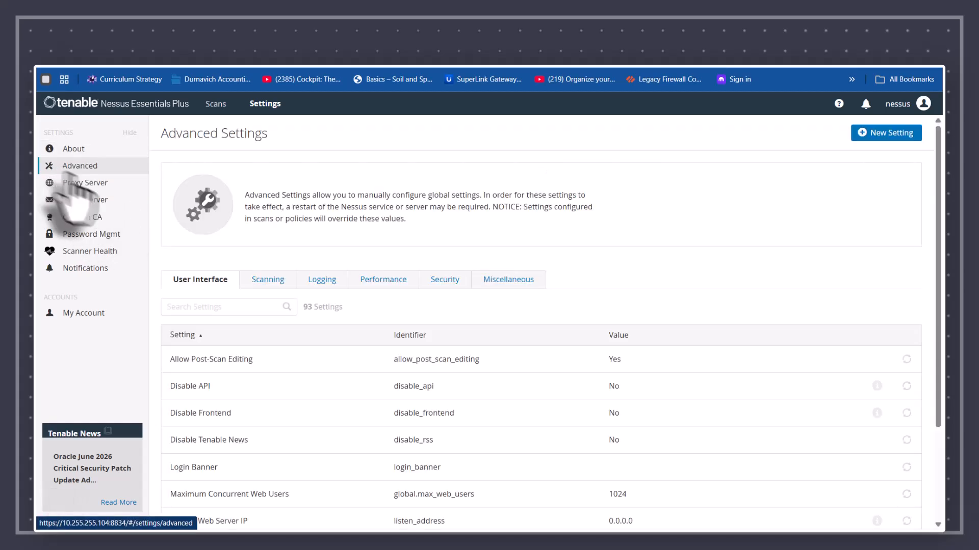
scroll(255, 225, down, 3)
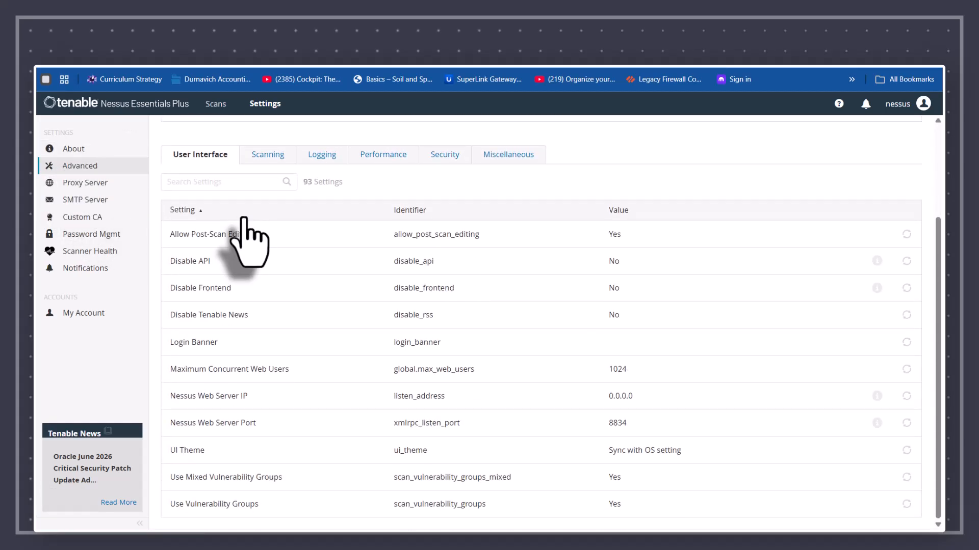
scroll(250, 236, up, 3)
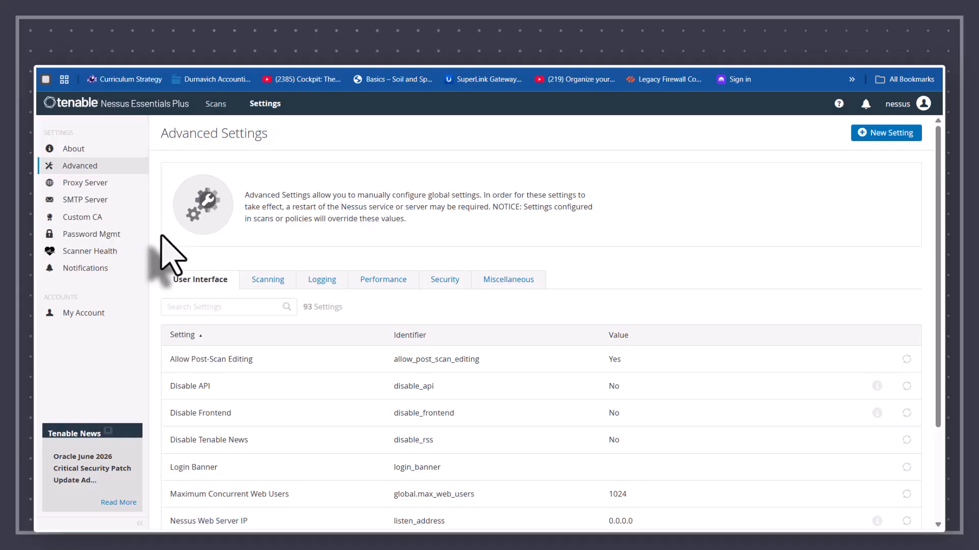
click(102, 200)
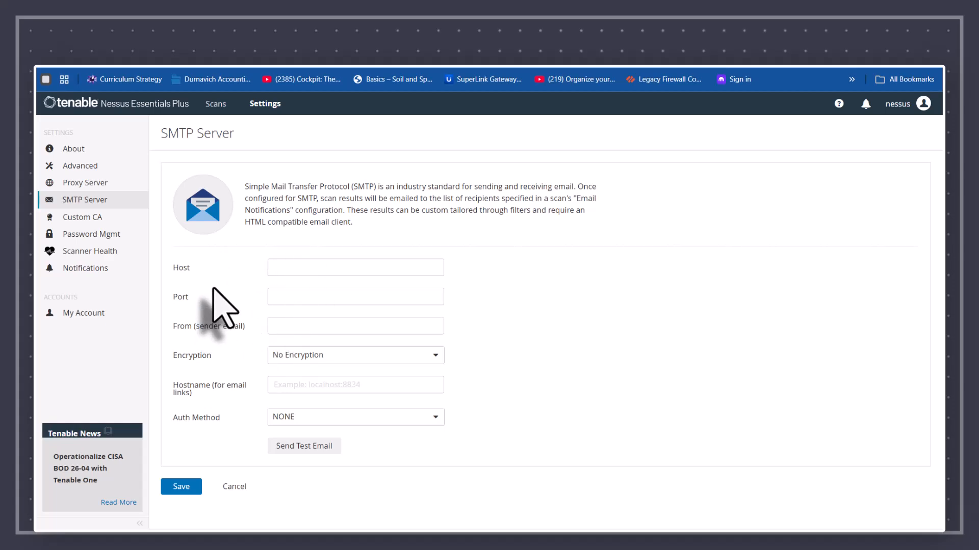
click(76, 218)
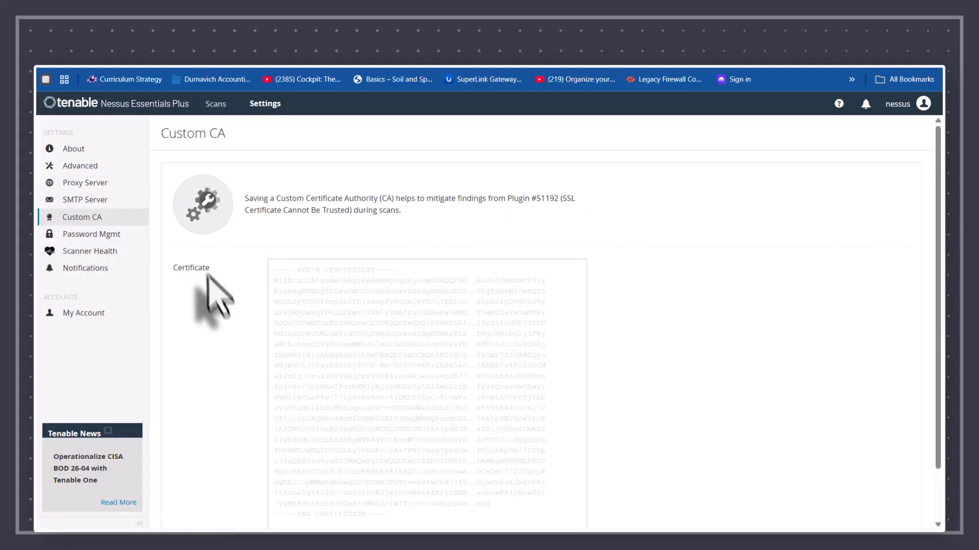
scroll(213, 298, down, 2)
scroll(217, 303, up, 2)
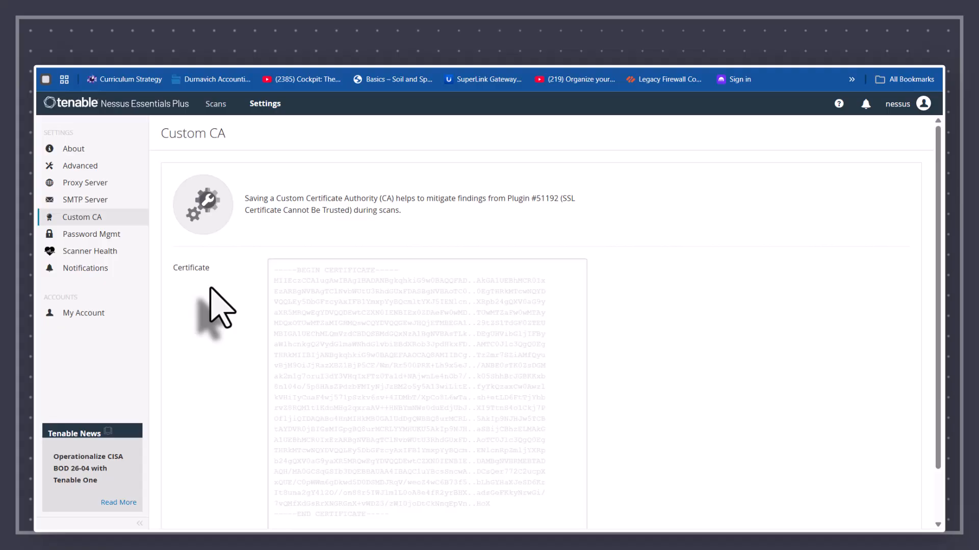
Step: Review the Password Mgmt and Scanner Health pages, then the 9 notifications
click(93, 237)
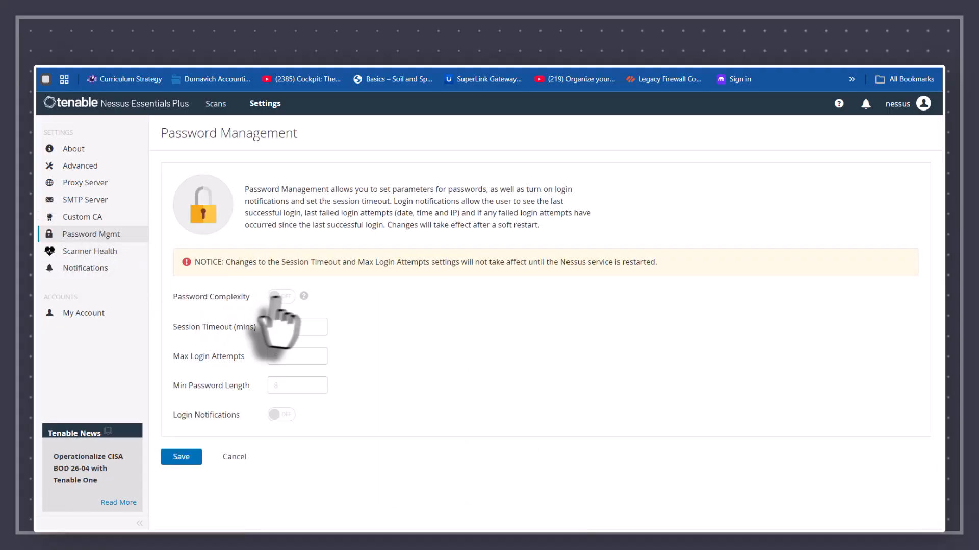
mouse_move(304, 297)
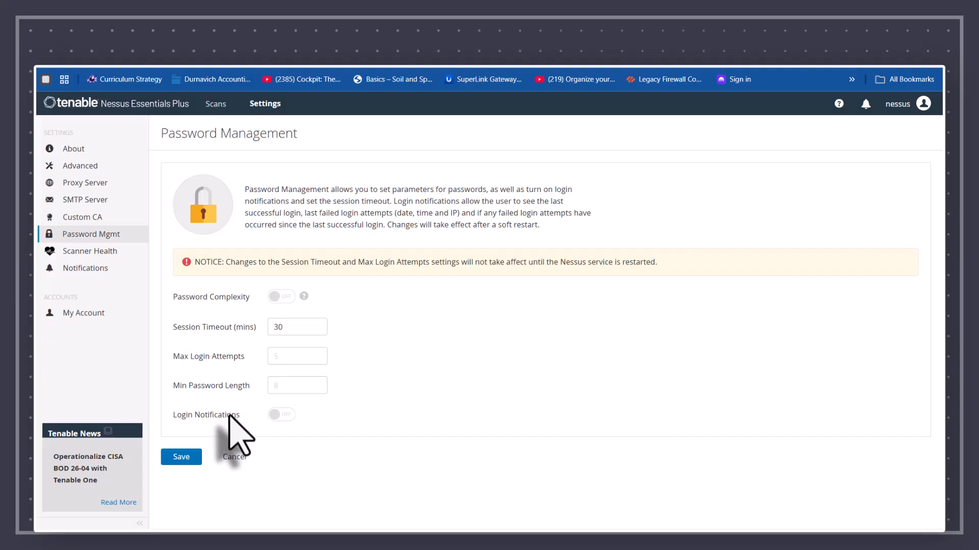
click(87, 252)
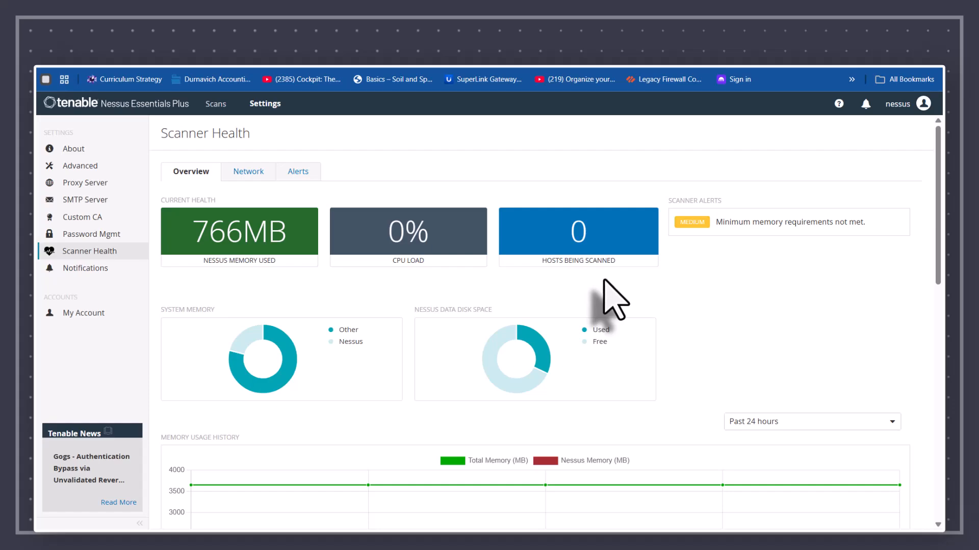
scroll(604, 280, down, 10)
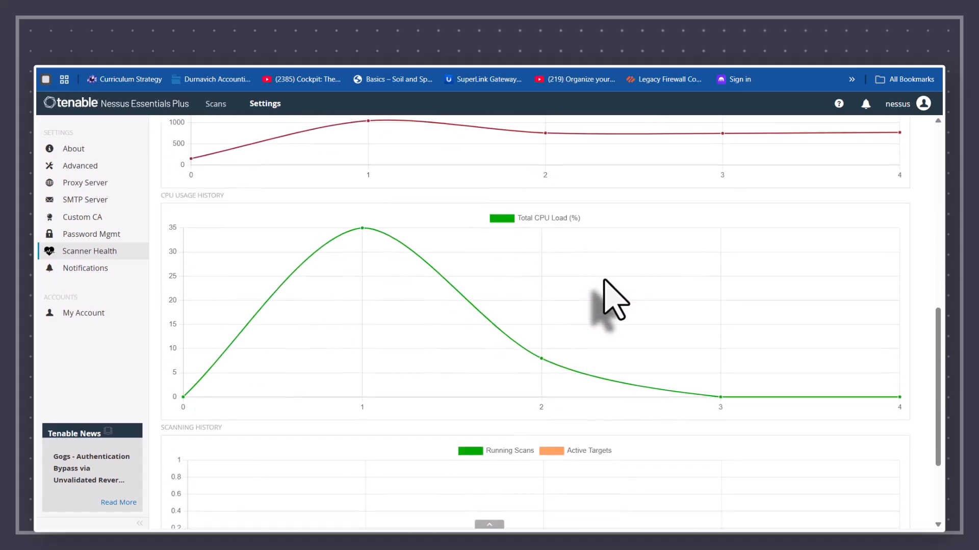
scroll(607, 300, up, 10)
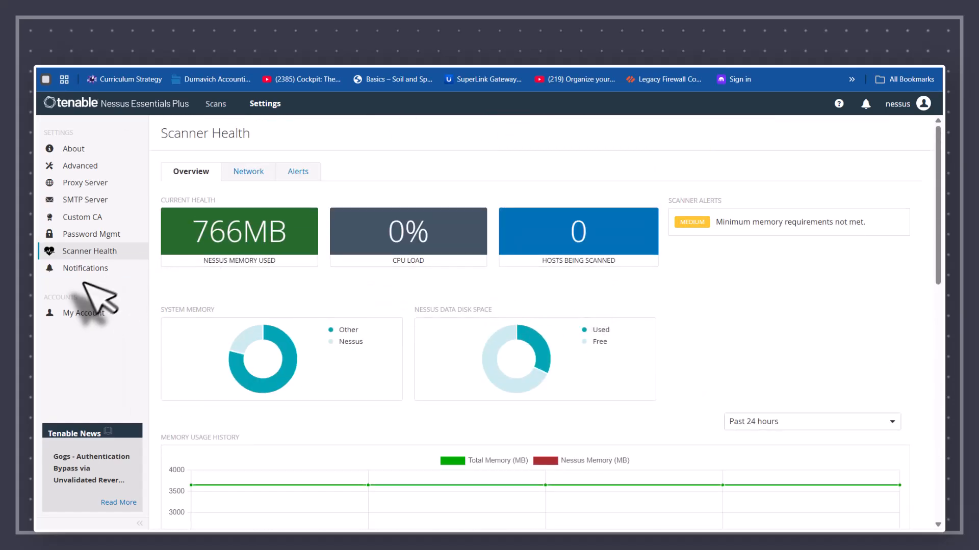
click(83, 269)
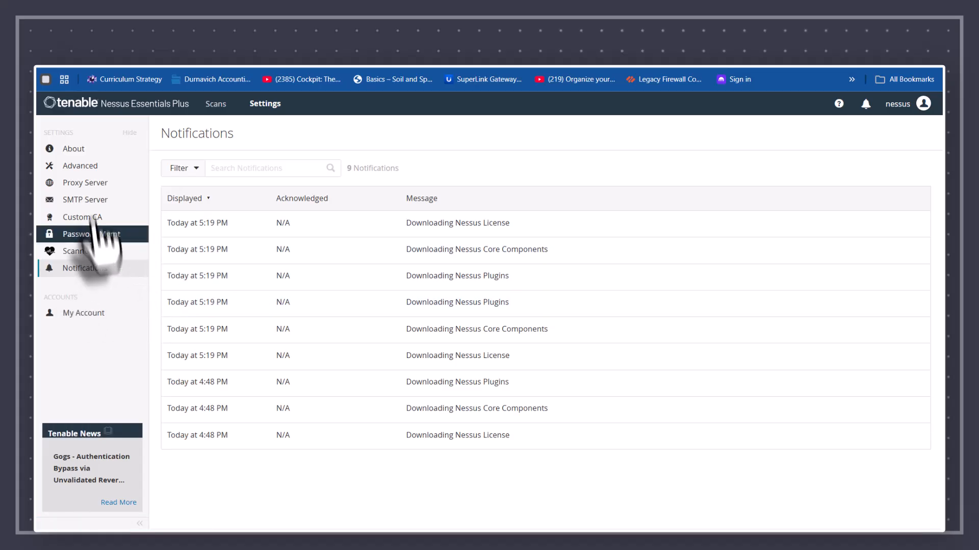
Step: Check All Scans, Policies and the empty Plugin Rules, then return to My Scans
click(81, 106)
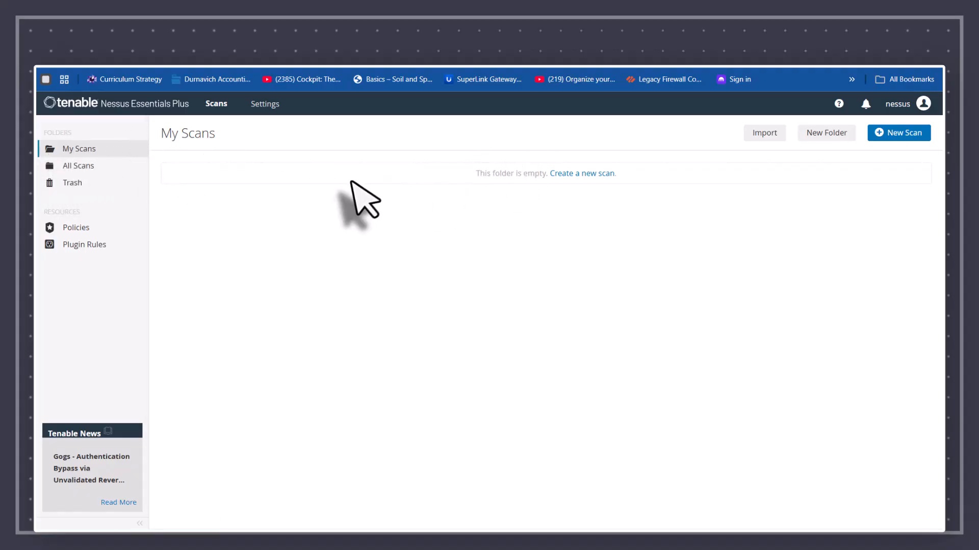
click(76, 169)
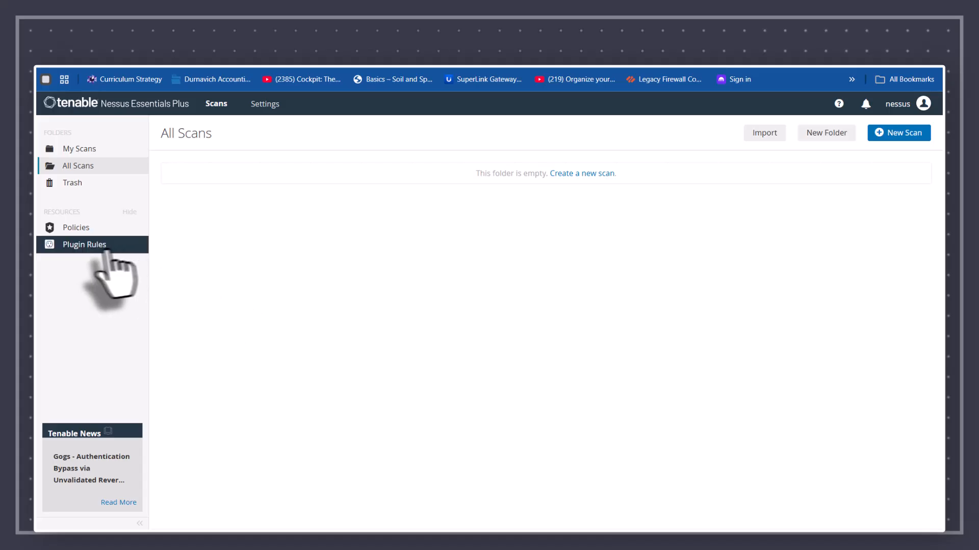
click(67, 228)
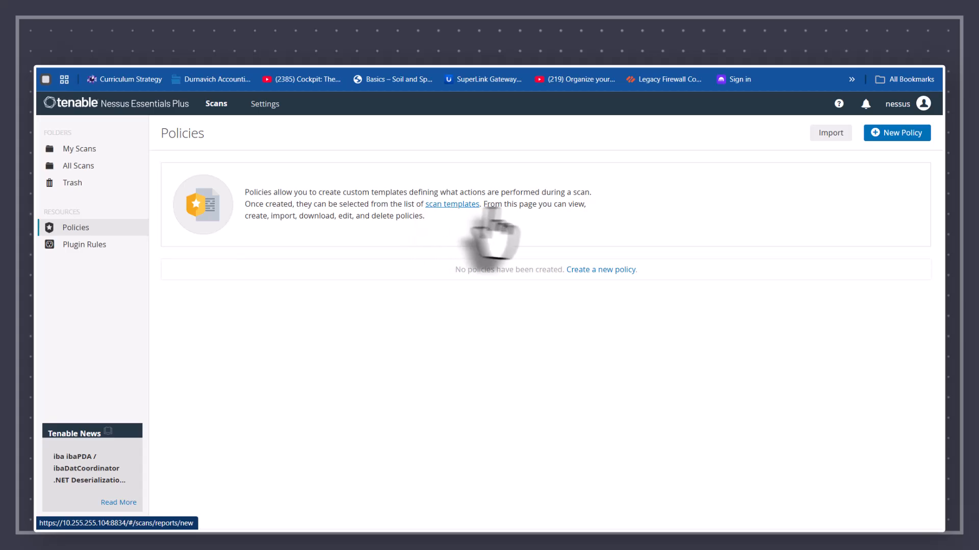
click(49, 246)
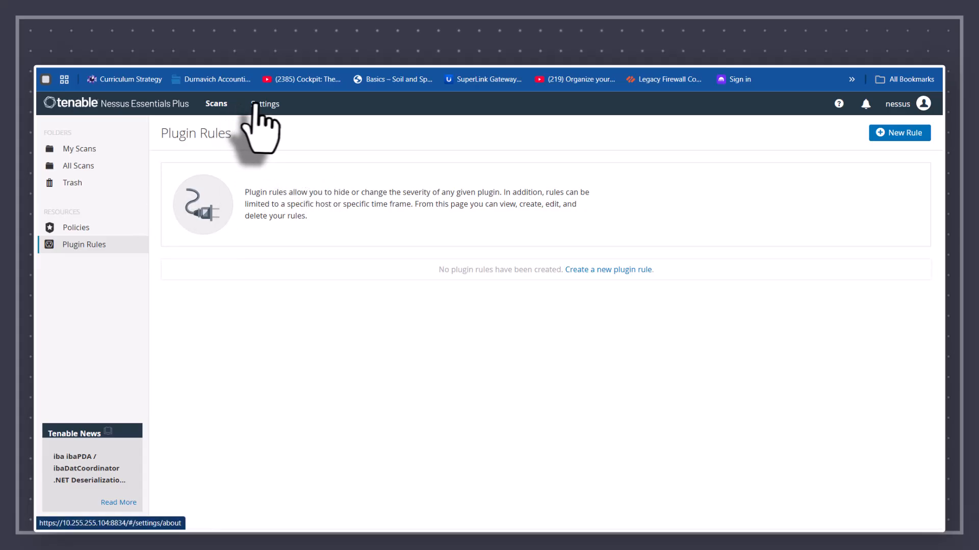
click(80, 102)
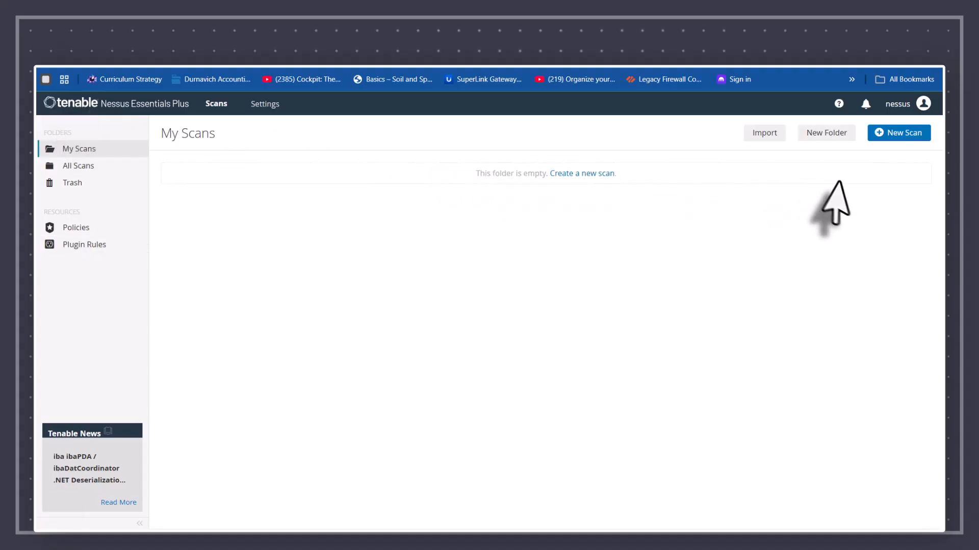
Step: Browse the New Scan gallery's Discovery, Vulnerabilities and Compliance templates
click(898, 148)
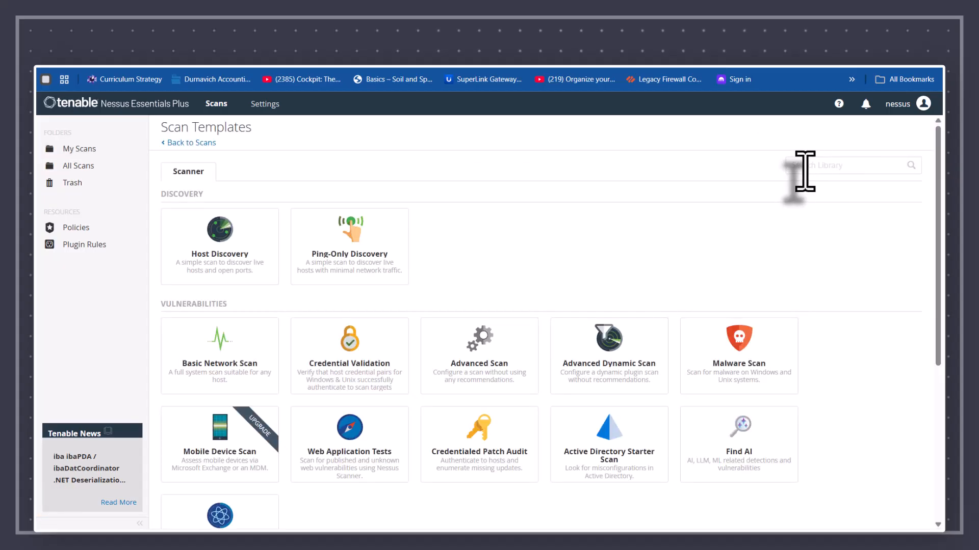
scroll(805, 171, down, 1)
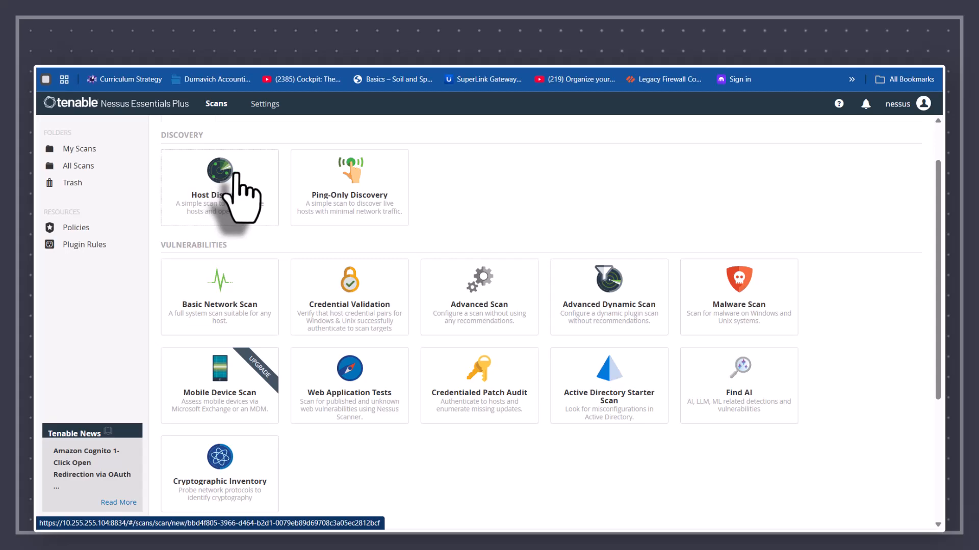
scroll(369, 321, down, 2)
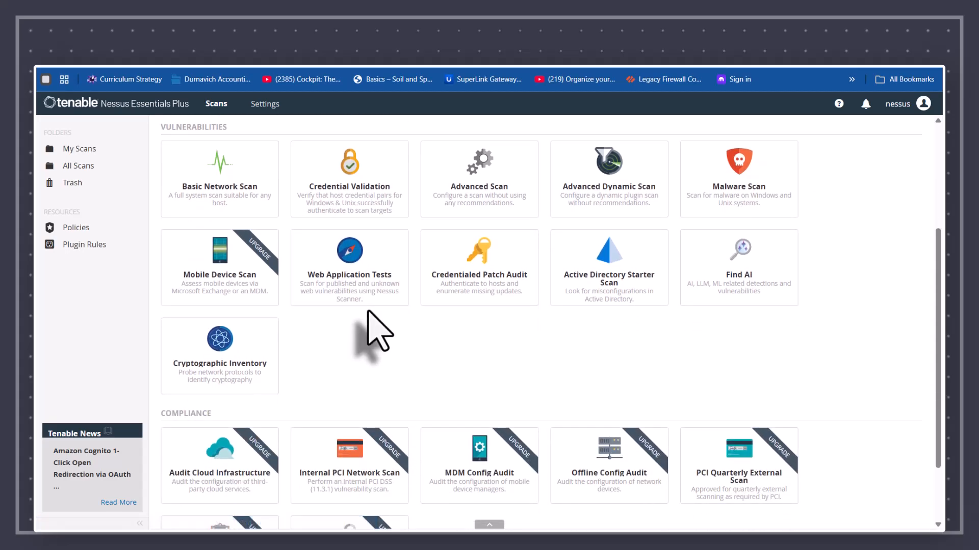
scroll(371, 326, down, 2)
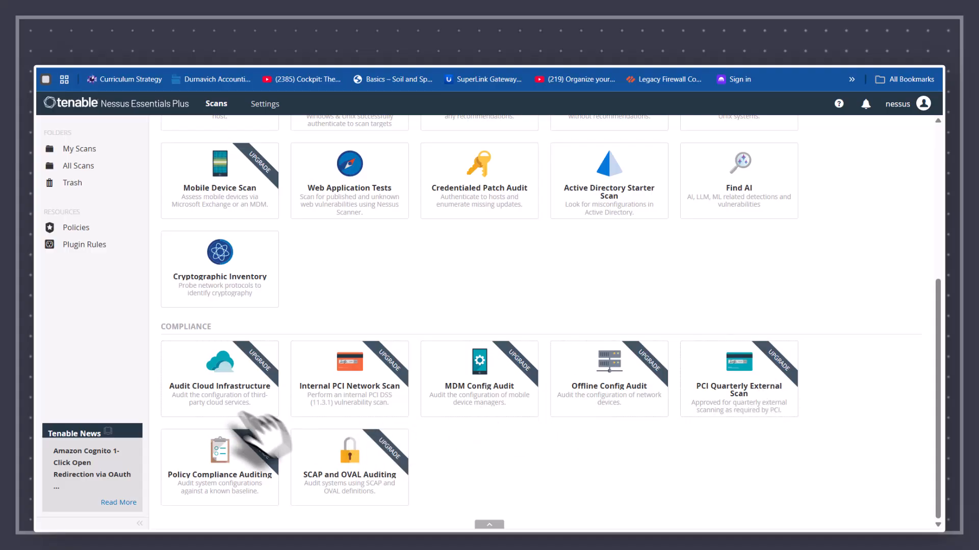
scroll(352, 484, up, 4)
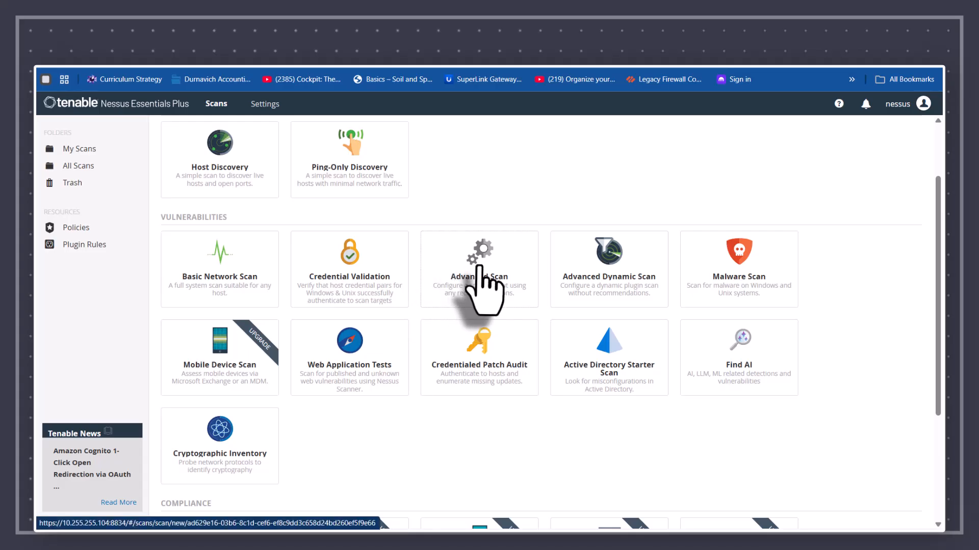
Step: Start an Advanced Scan saved to My Scans, with scheduling left disabled
click(481, 291)
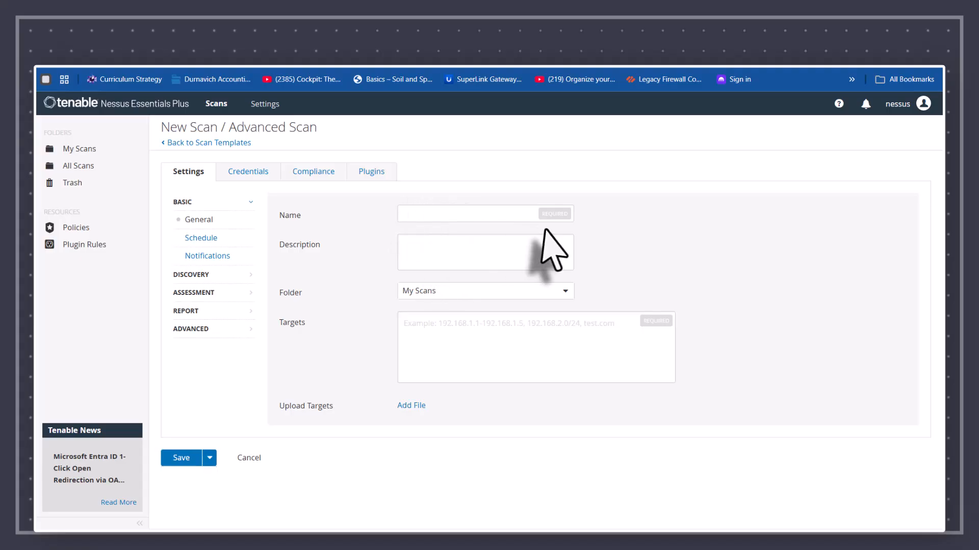
click(566, 292)
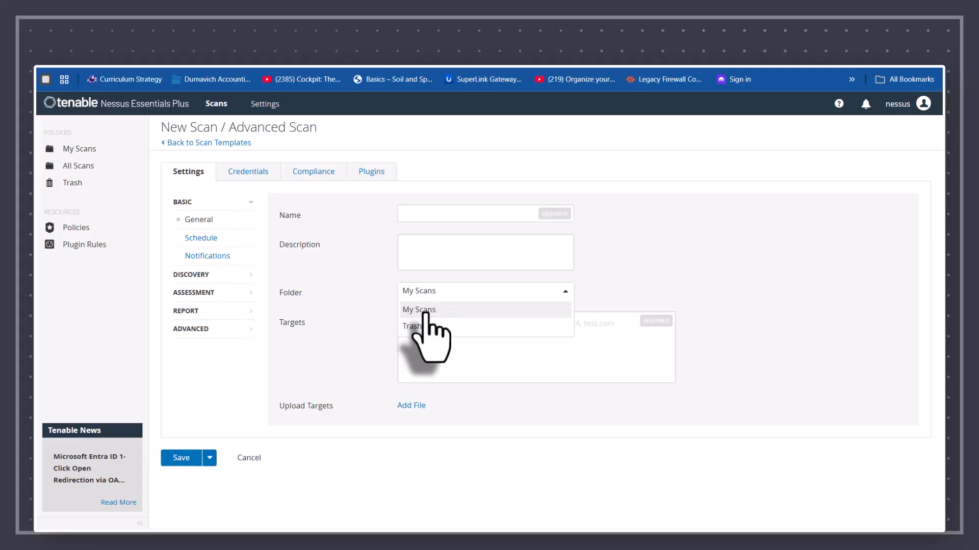
click(497, 373)
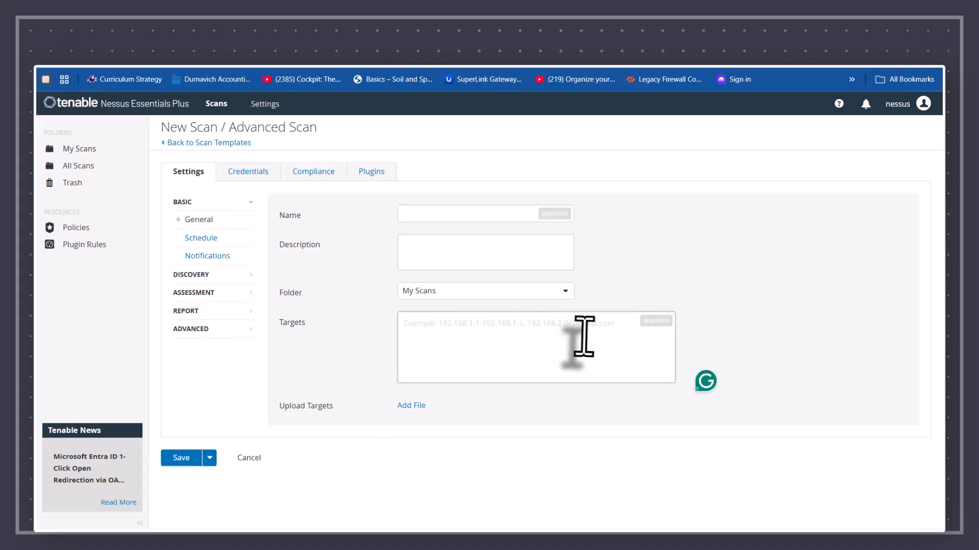
click(197, 239)
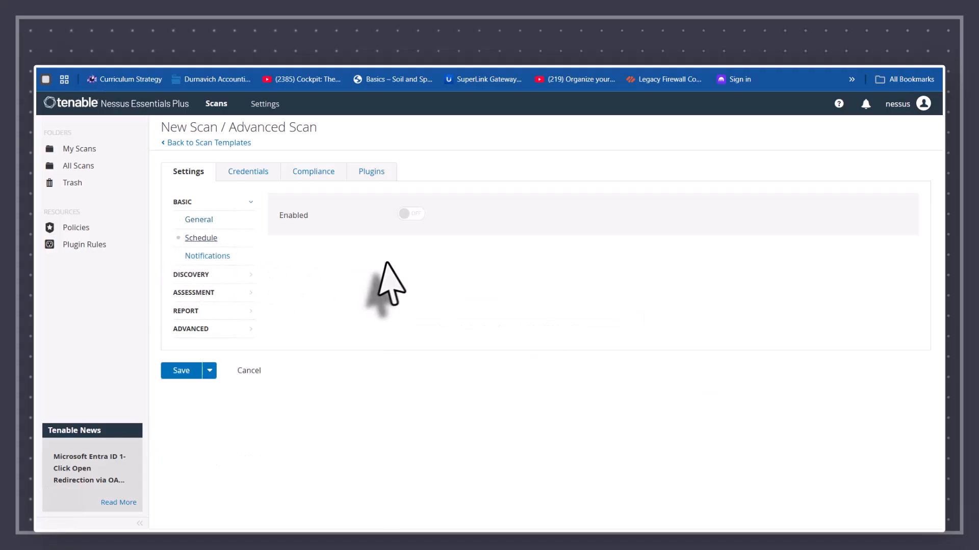
click(402, 214)
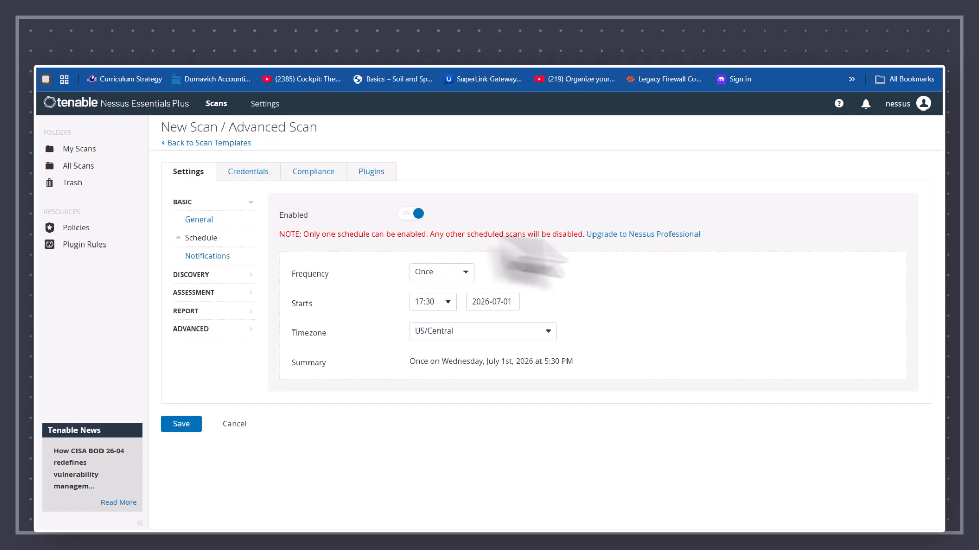
click(403, 214)
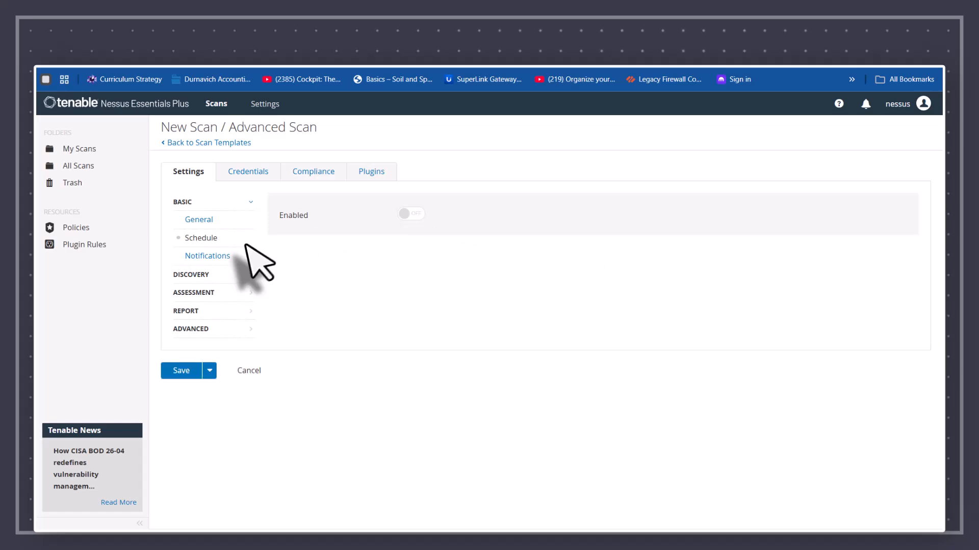
Step: Add a notification result filter and try CVE as its field
click(215, 257)
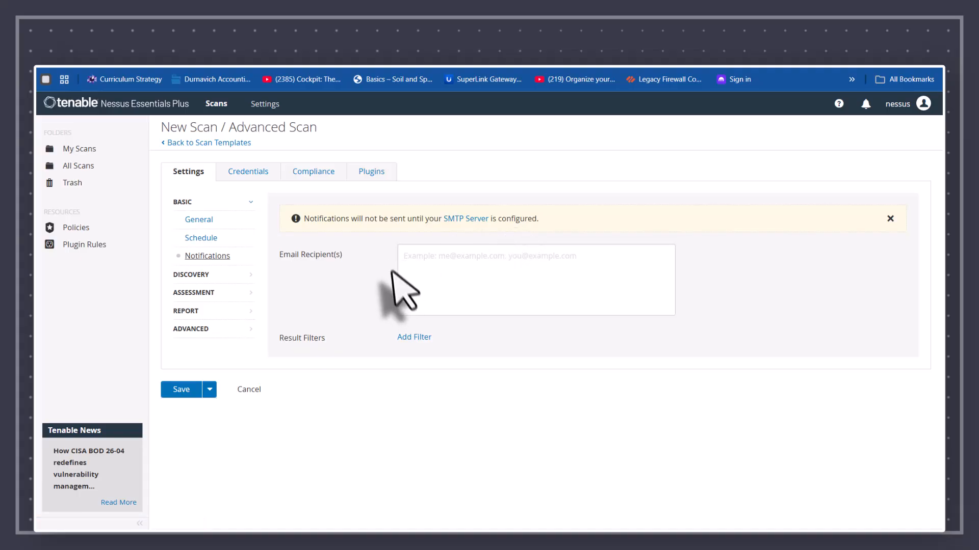
click(405, 338)
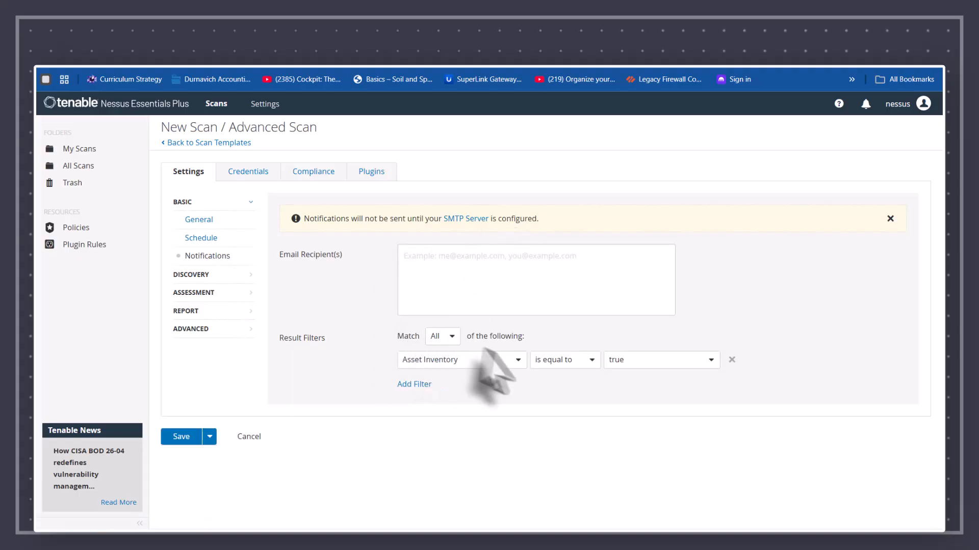
click(517, 361)
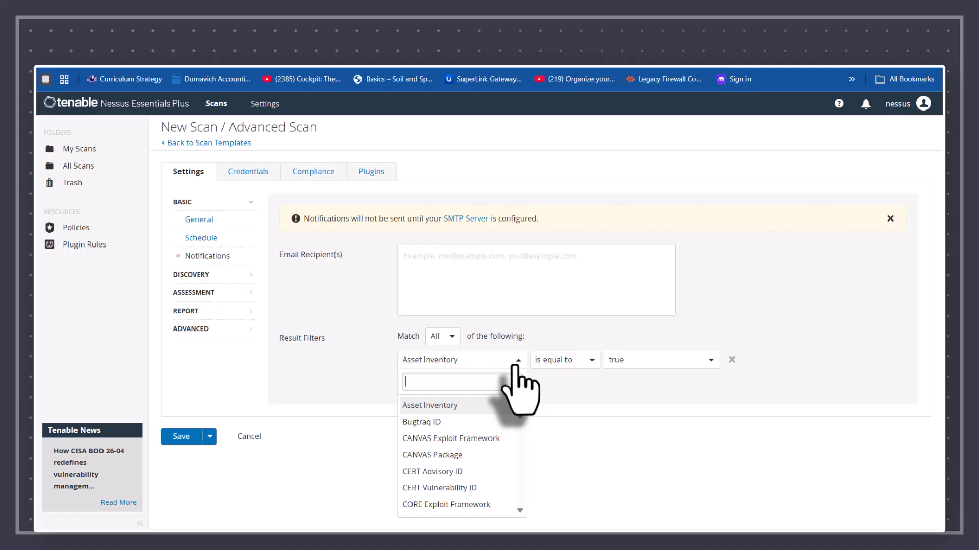
scroll(508, 414, down, 1)
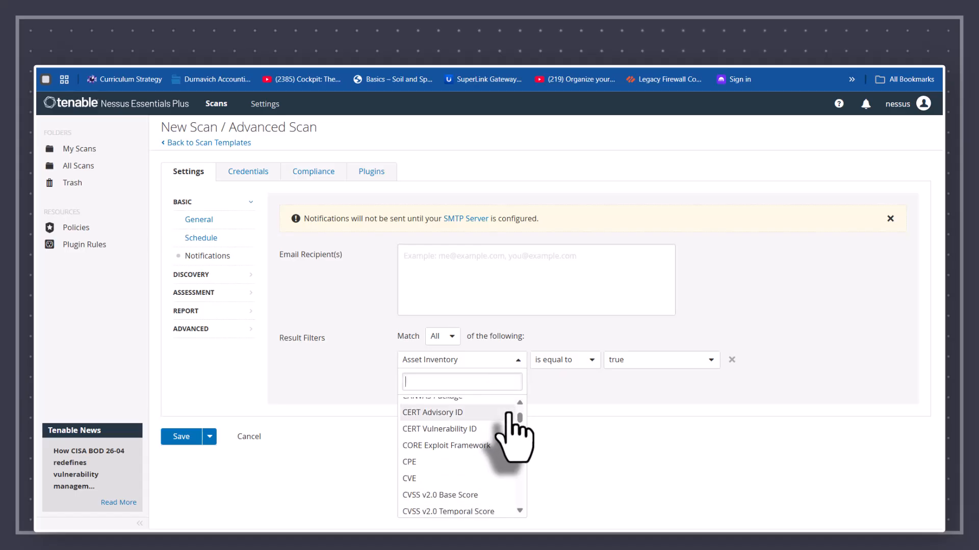
click(444, 479)
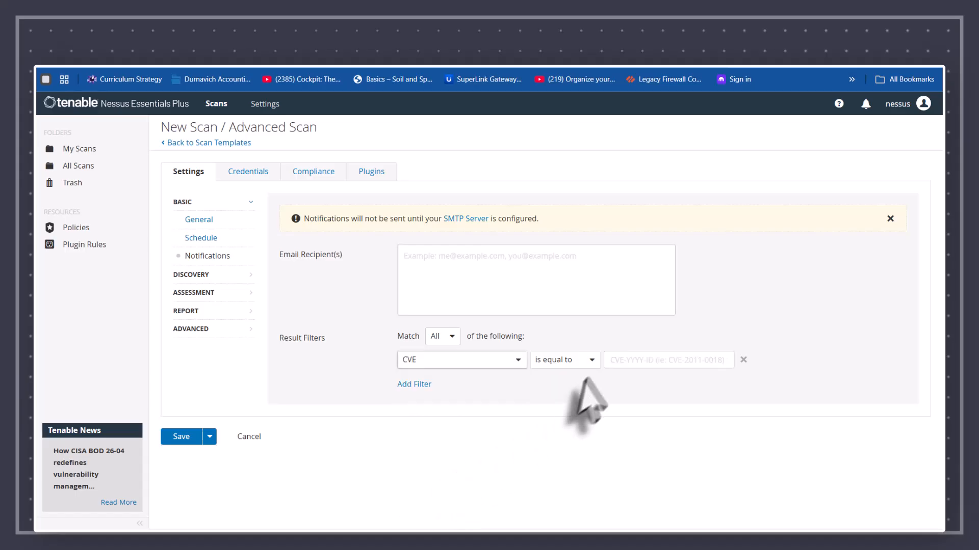
click(585, 361)
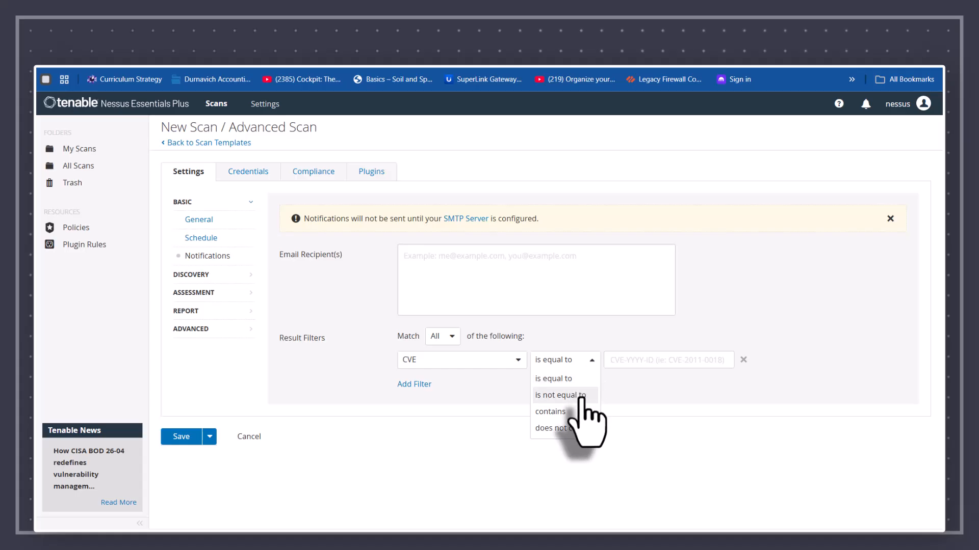
Step: Switch the filter field to Plugin ID with the is equal to comparison
click(513, 362)
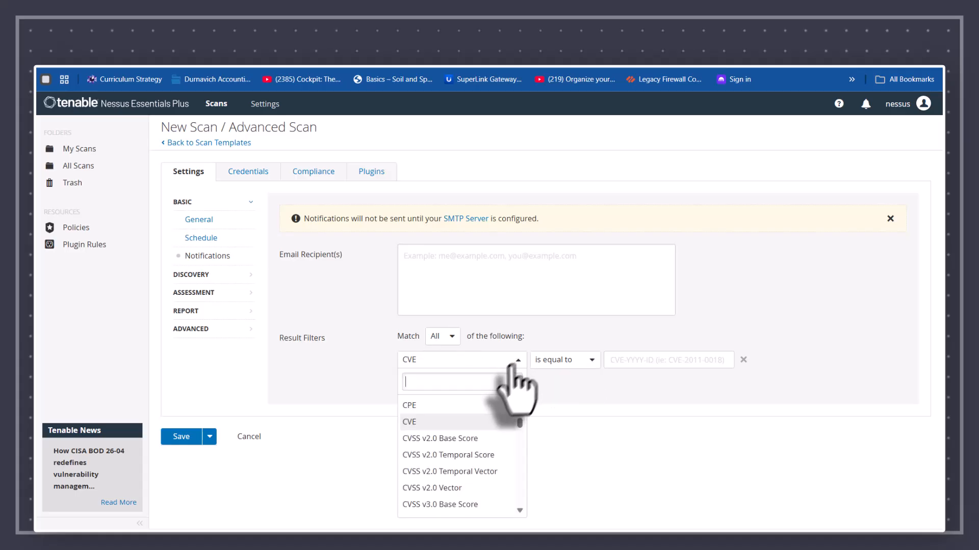
scroll(504, 428, down, 5)
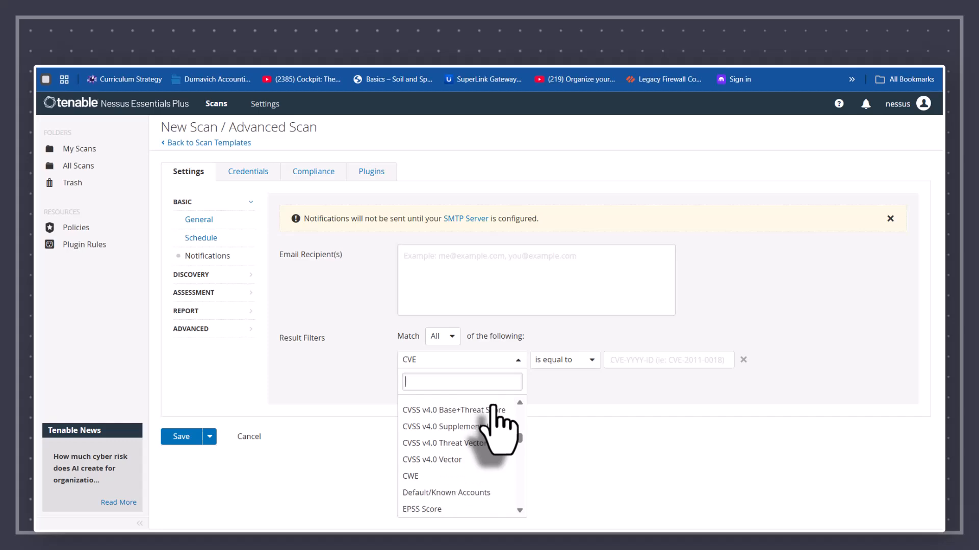
scroll(493, 406, down, 5)
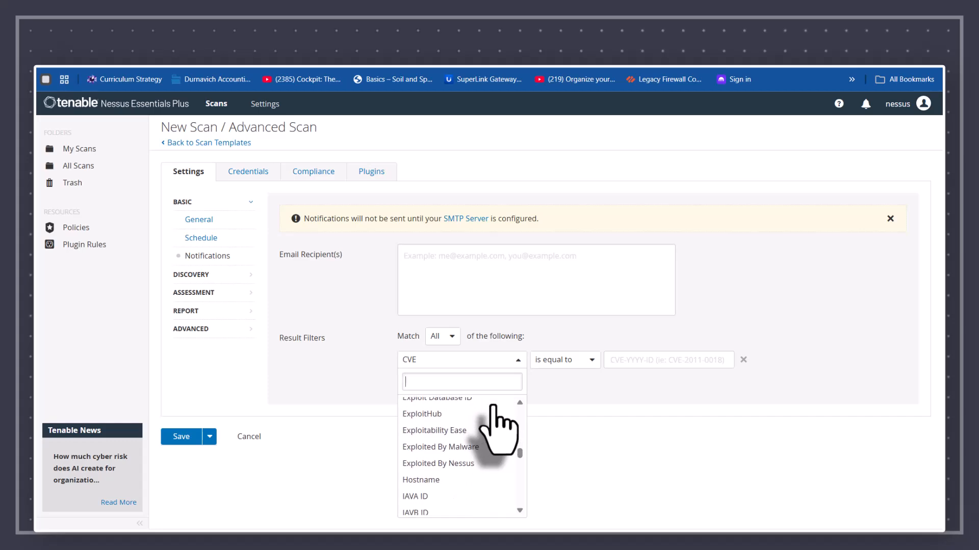
scroll(493, 428, down, 5)
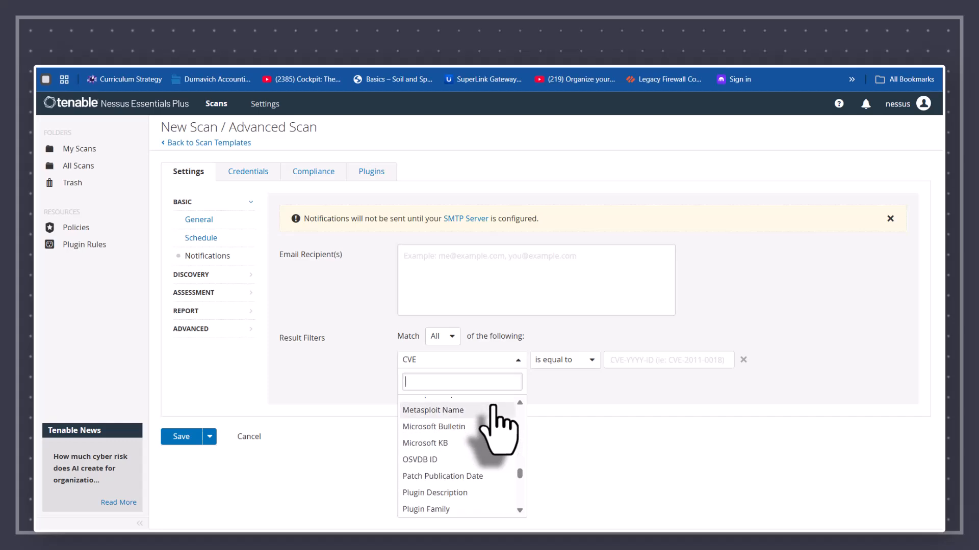
scroll(497, 428, down, 2)
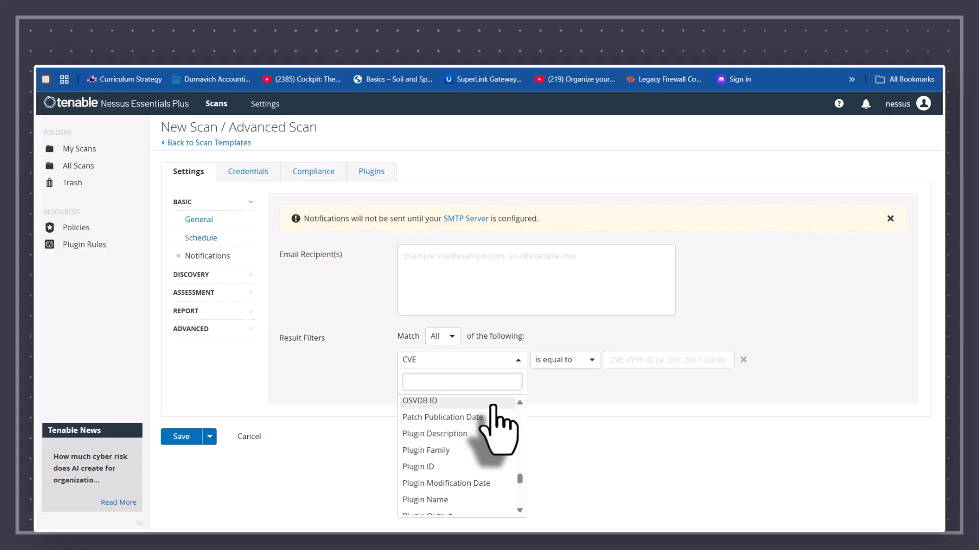
click(464, 467)
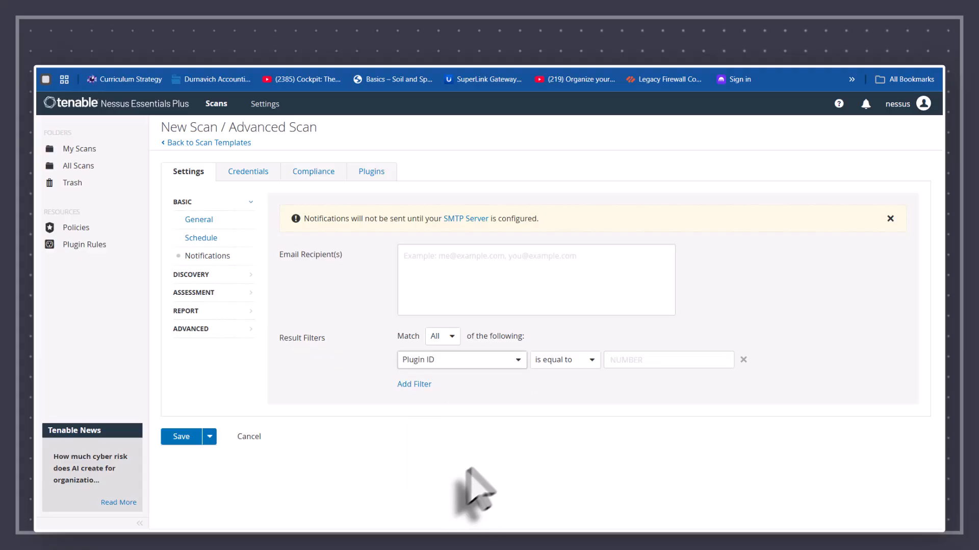
click(591, 362)
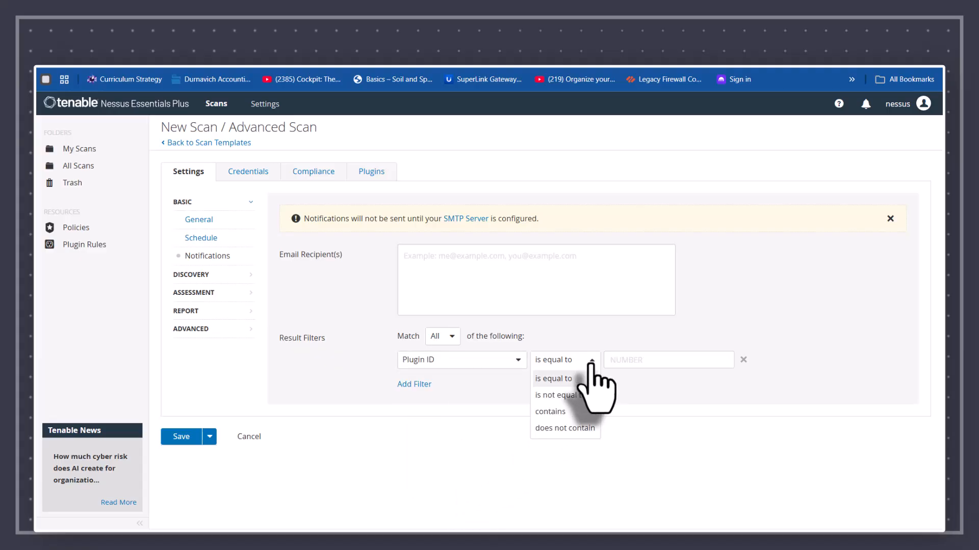
click(560, 377)
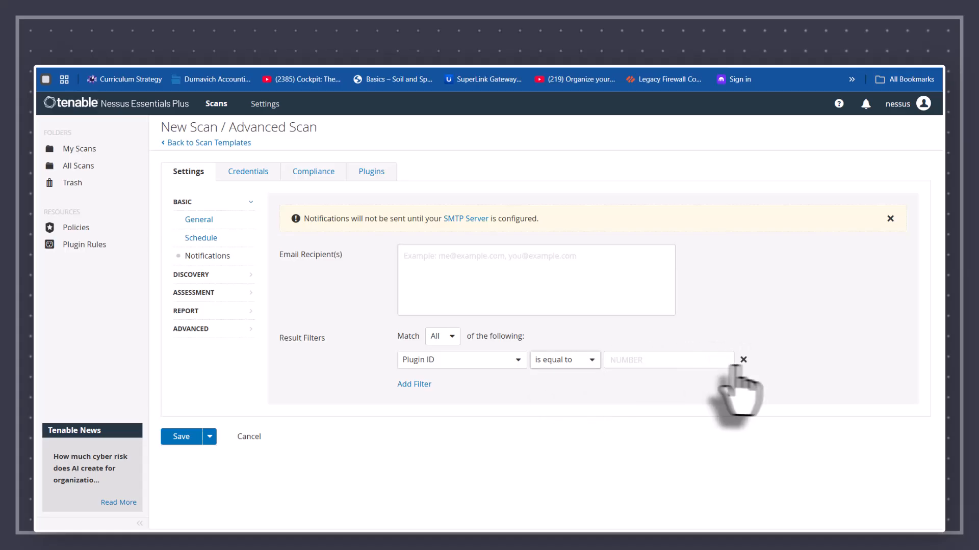
Step: Change the filter to Severity is equal to None
click(518, 363)
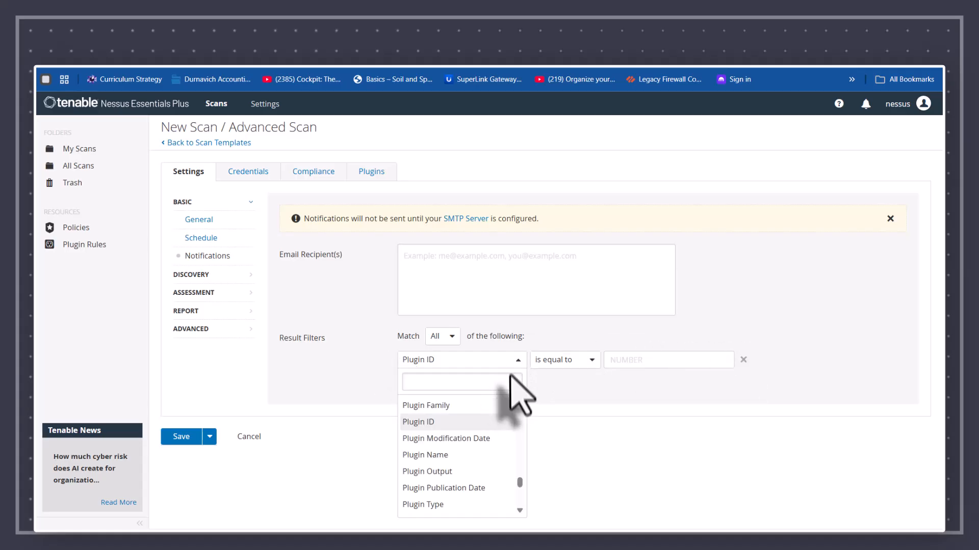
scroll(488, 483, down, 3)
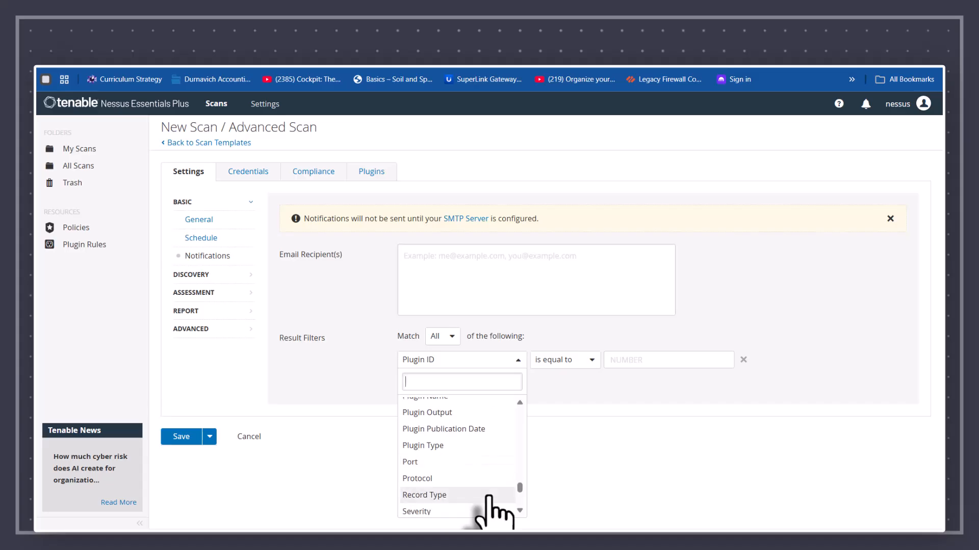
scroll(488, 497, down, 2)
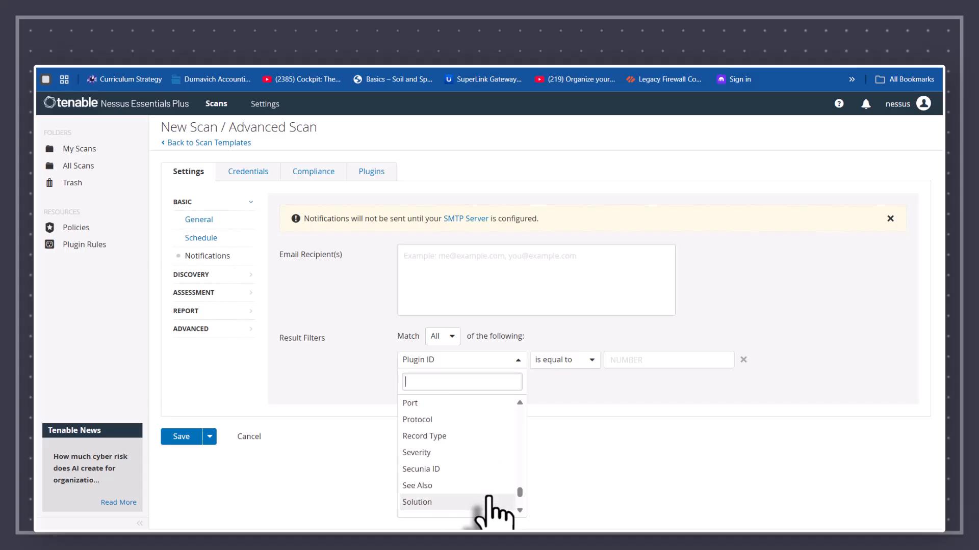
click(415, 453)
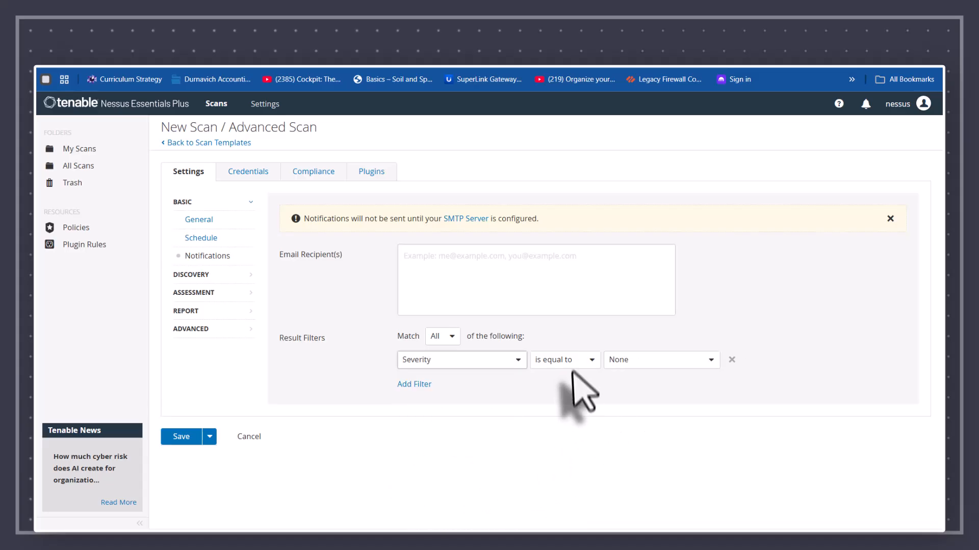
click(658, 362)
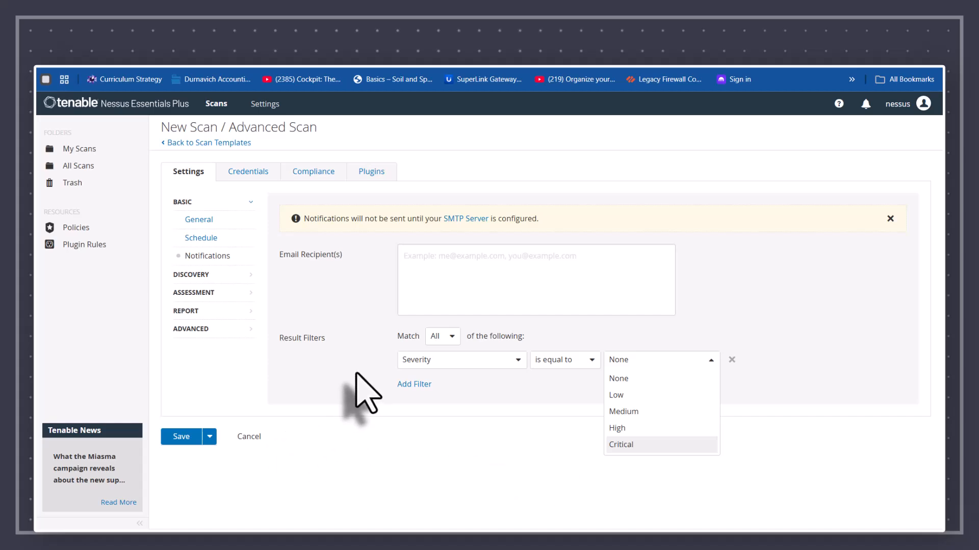
click(346, 293)
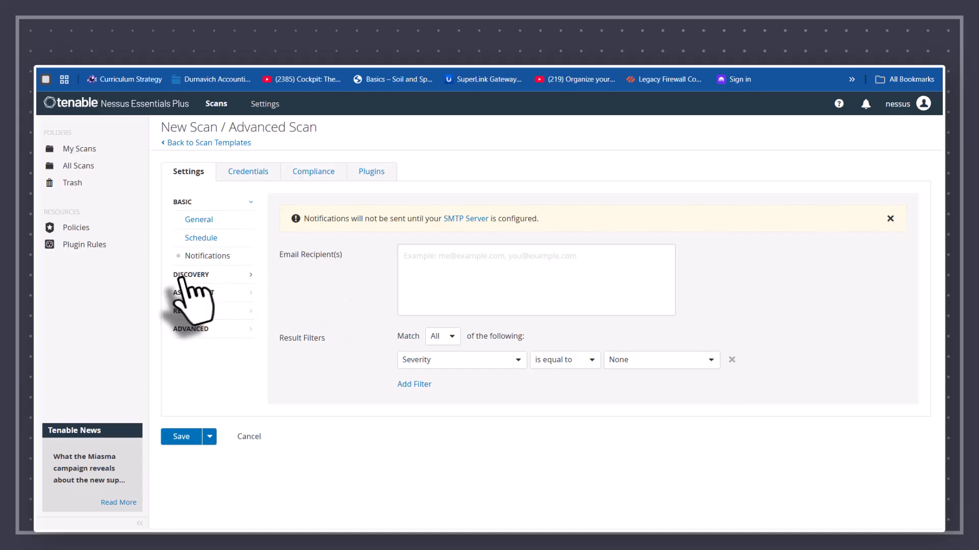
Step: Scroll through the Host Discovery options down to the Wake-on-LAN section
click(178, 276)
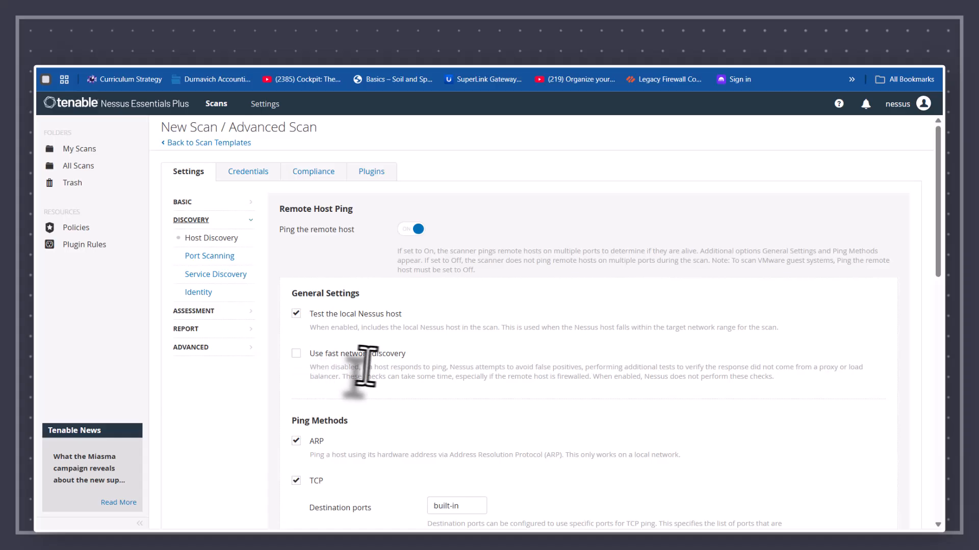
scroll(405, 368, down, 3)
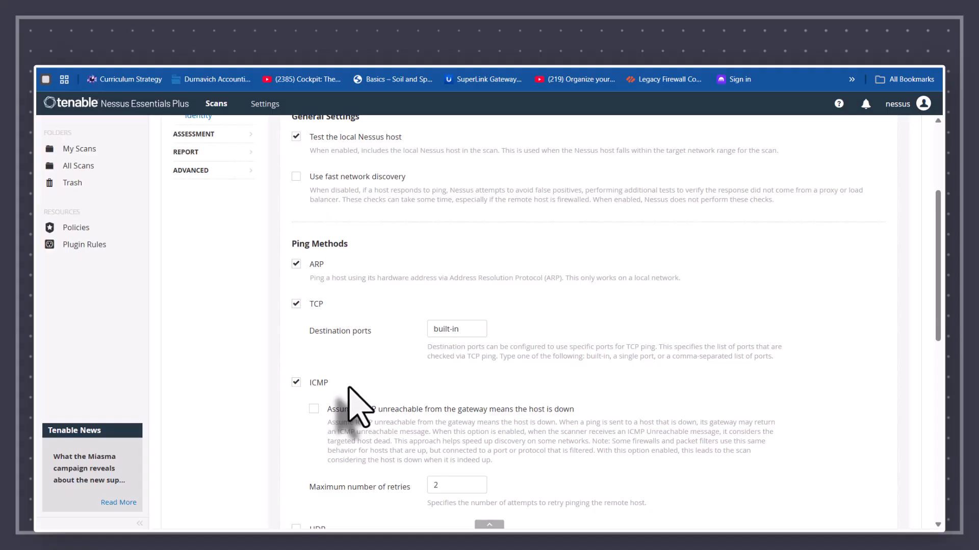
scroll(349, 387, down, 5)
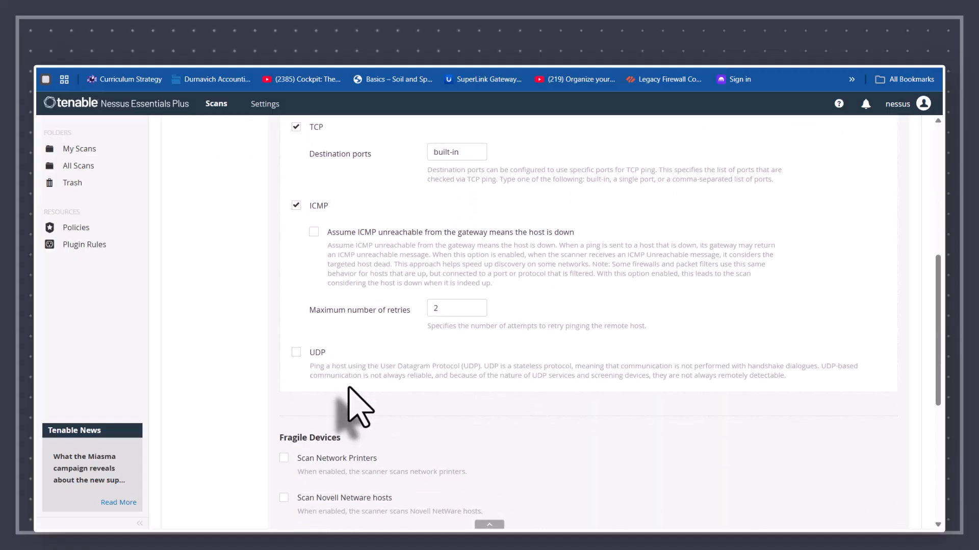
scroll(348, 388, down, 2)
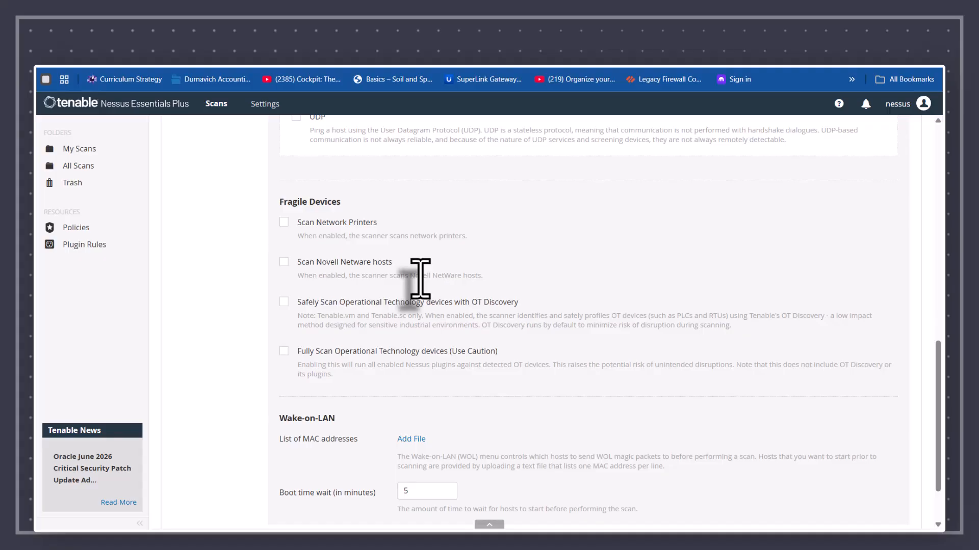
scroll(420, 279, down, 2)
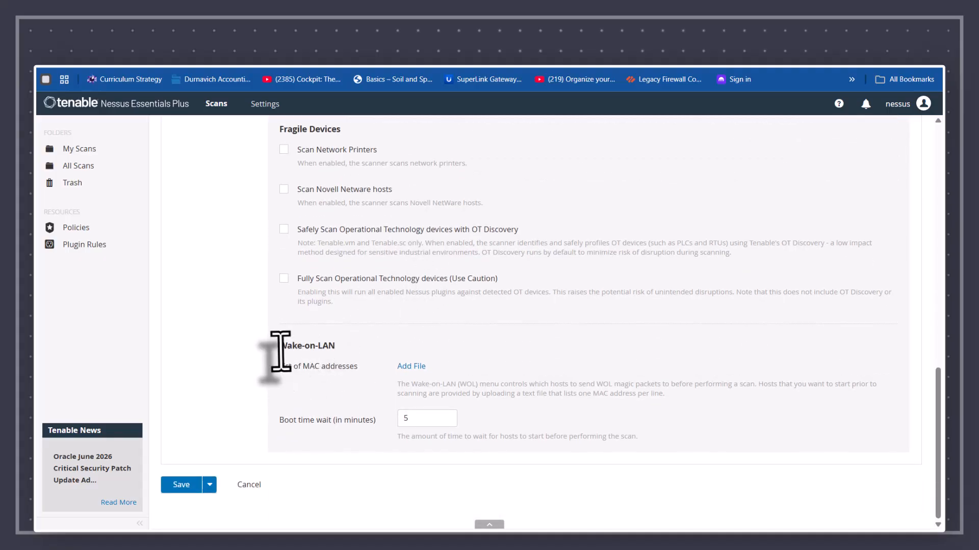
drag(281, 345, 339, 343)
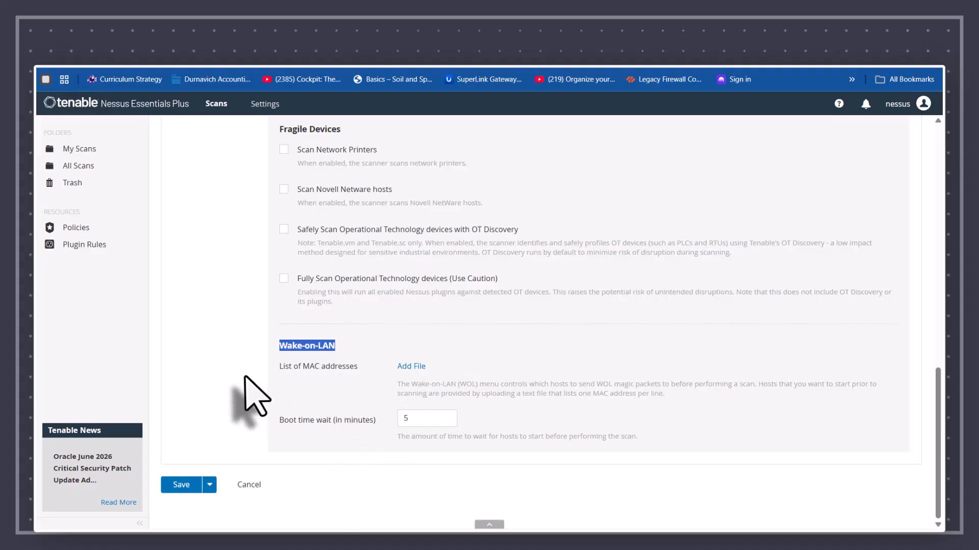
scroll(250, 395, up, 15)
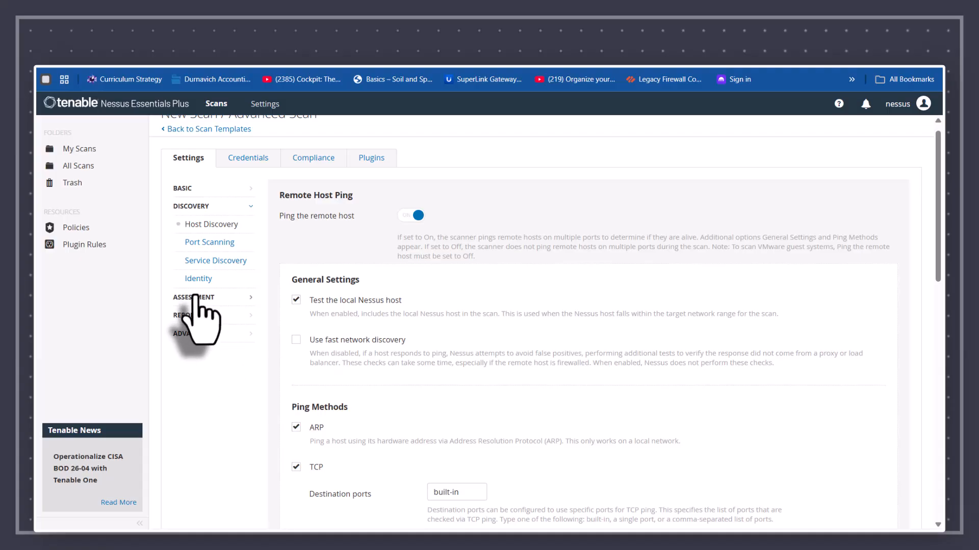
Step: Review the Service Discovery options and the Active Directory identity collection setting
click(211, 260)
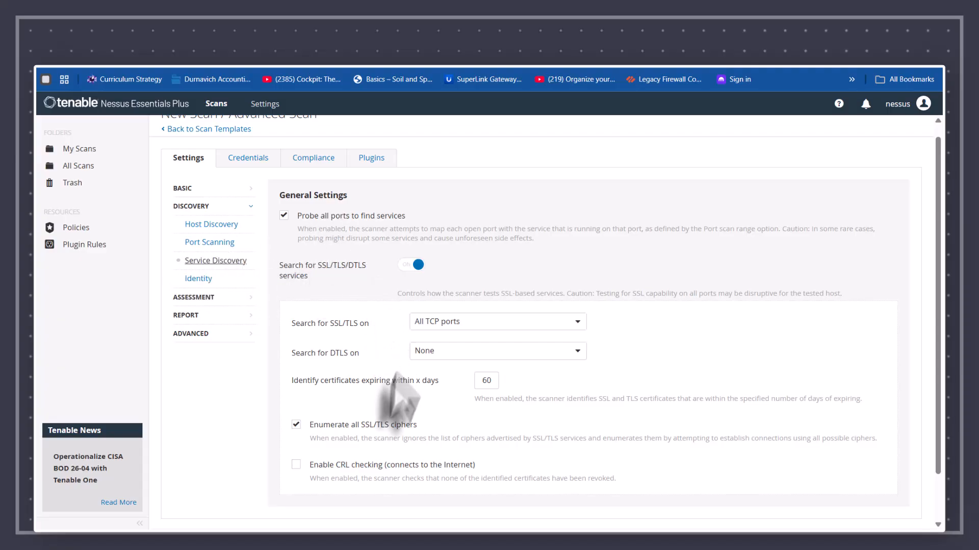
scroll(371, 428, down, 1)
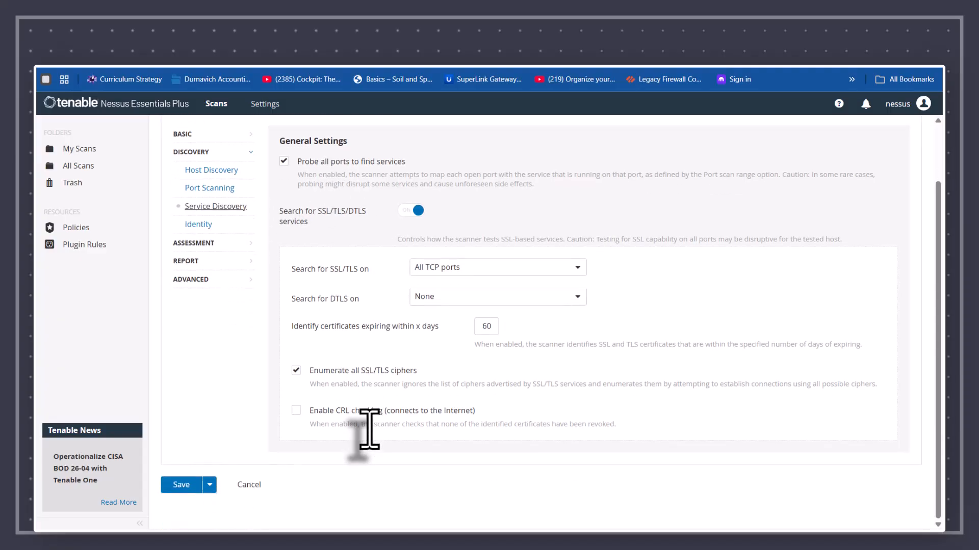
scroll(369, 430, up, 2)
click(202, 293)
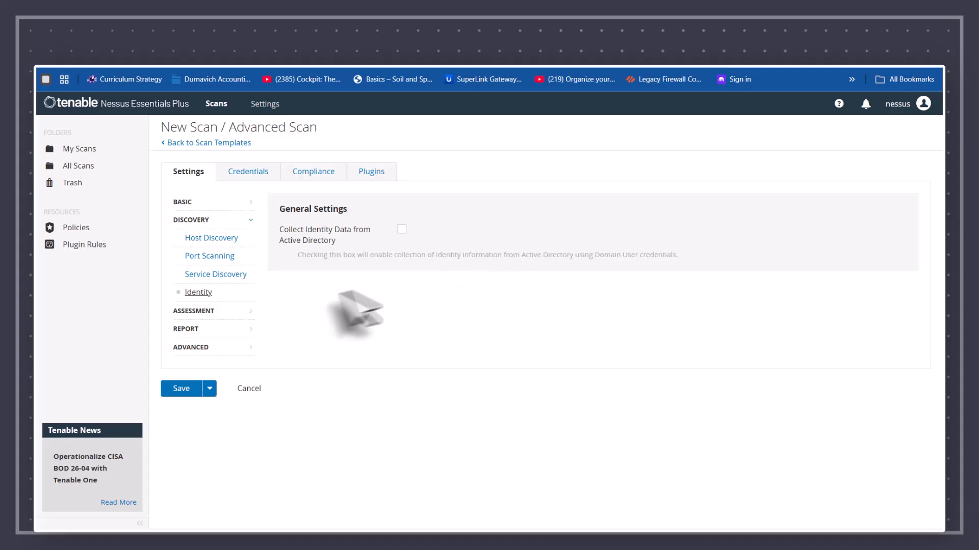
click(196, 311)
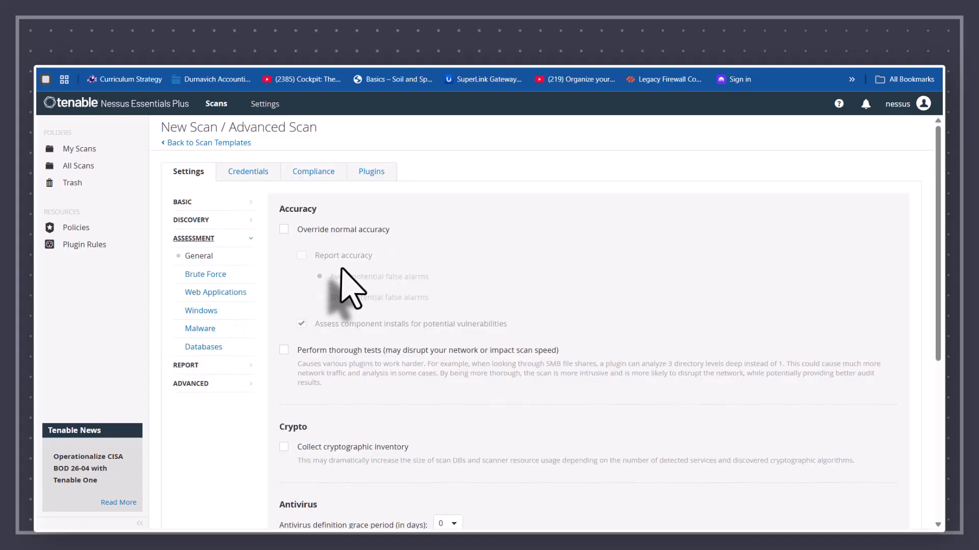
Step: Check Brute Force settings and leave Scan web applications turned off
click(203, 274)
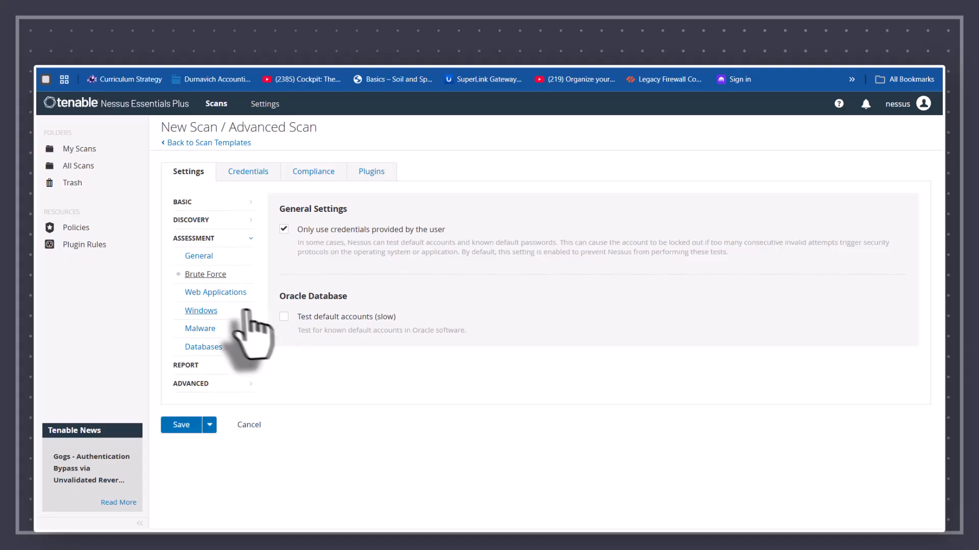
click(211, 295)
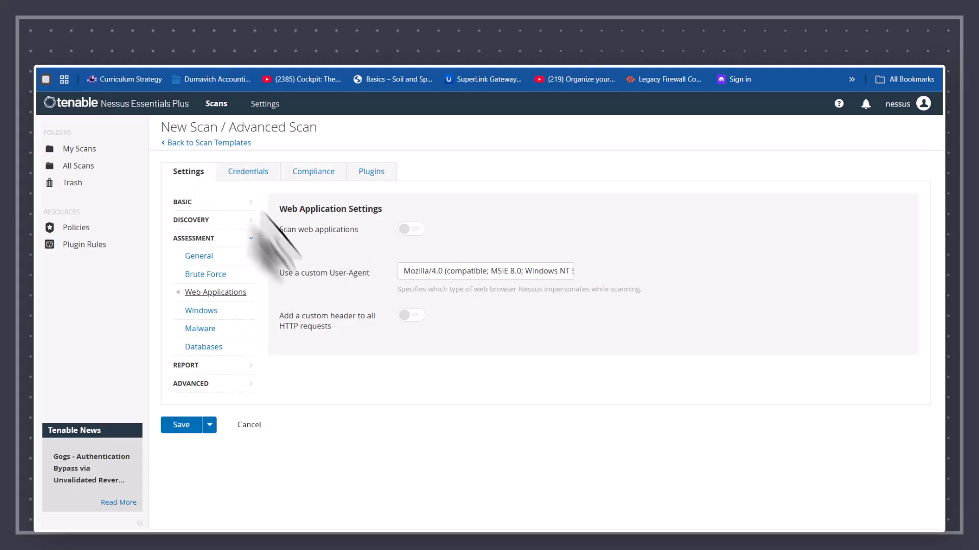
click(409, 230)
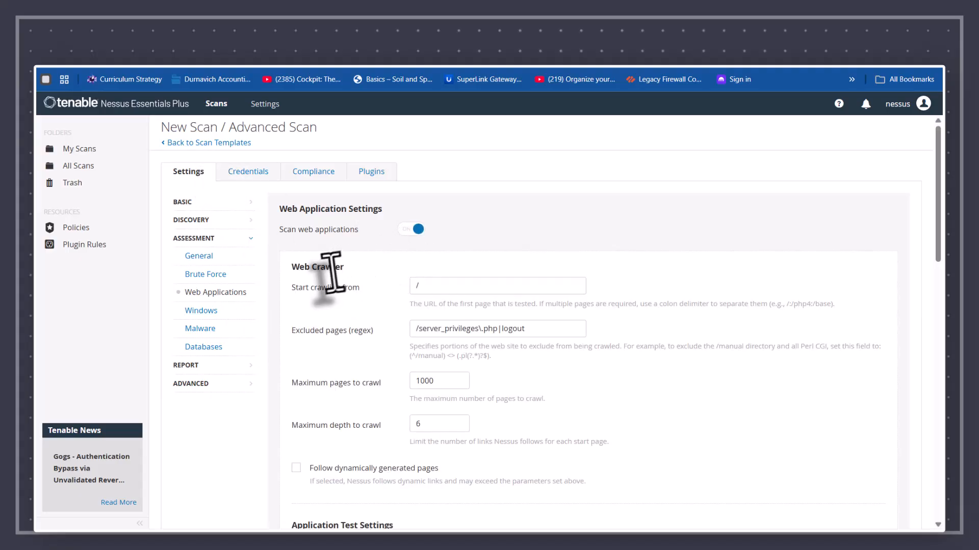
scroll(390, 306, down, 5)
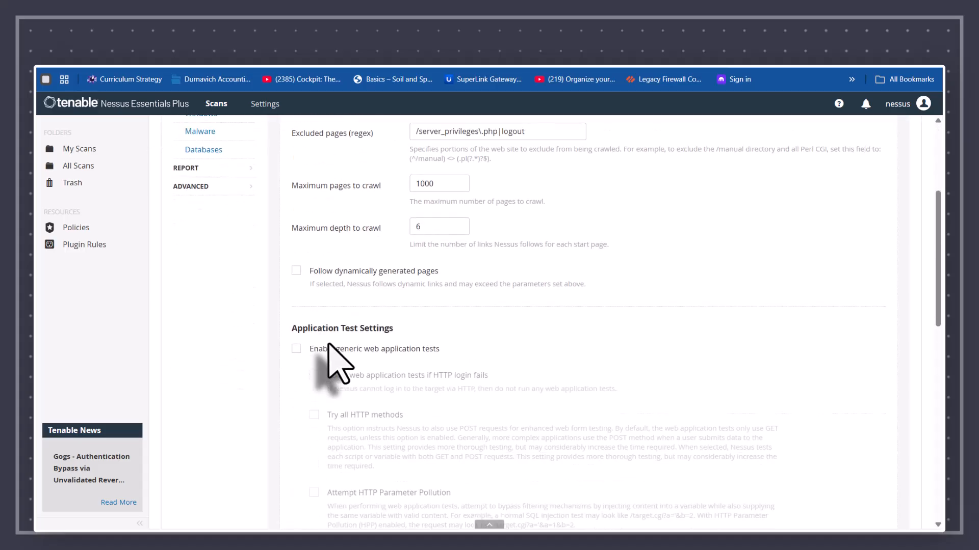
scroll(328, 346, down, 4)
scroll(329, 345, up, 9)
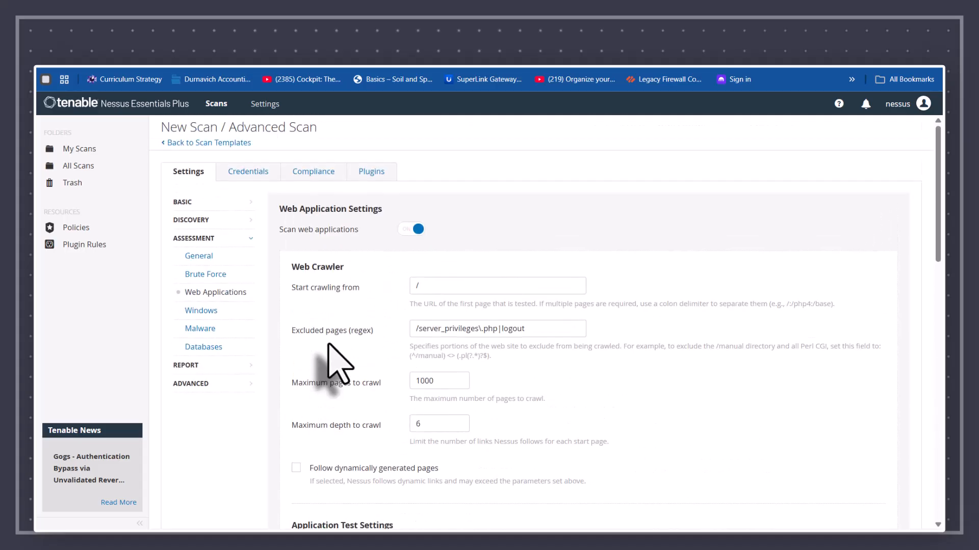
click(417, 229)
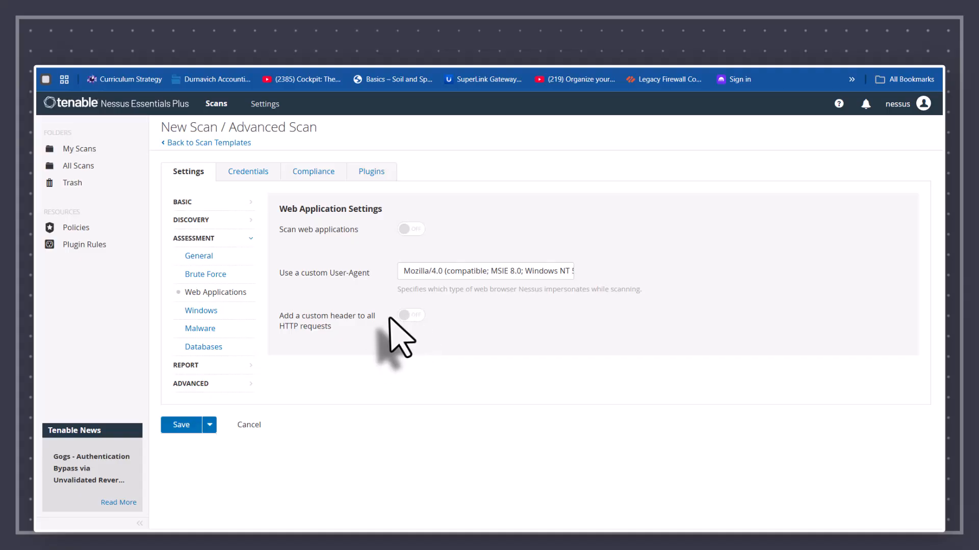
Step: Look over the Windows, Malware and Databases assessment settings
click(203, 310)
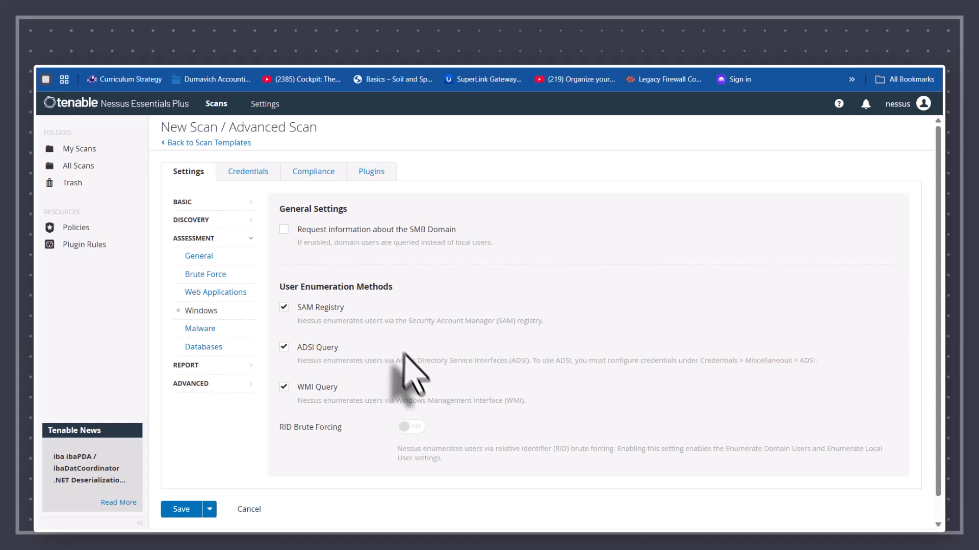
click(201, 328)
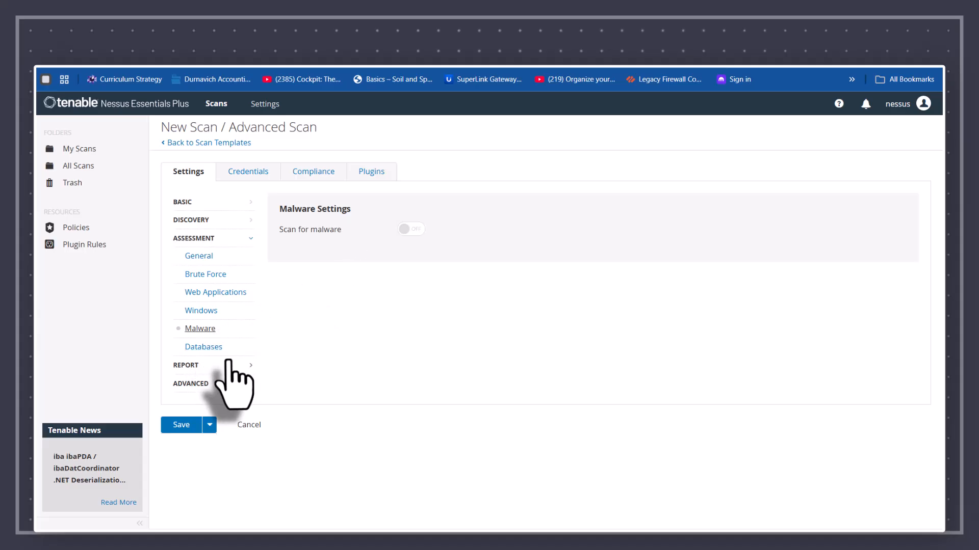
click(201, 352)
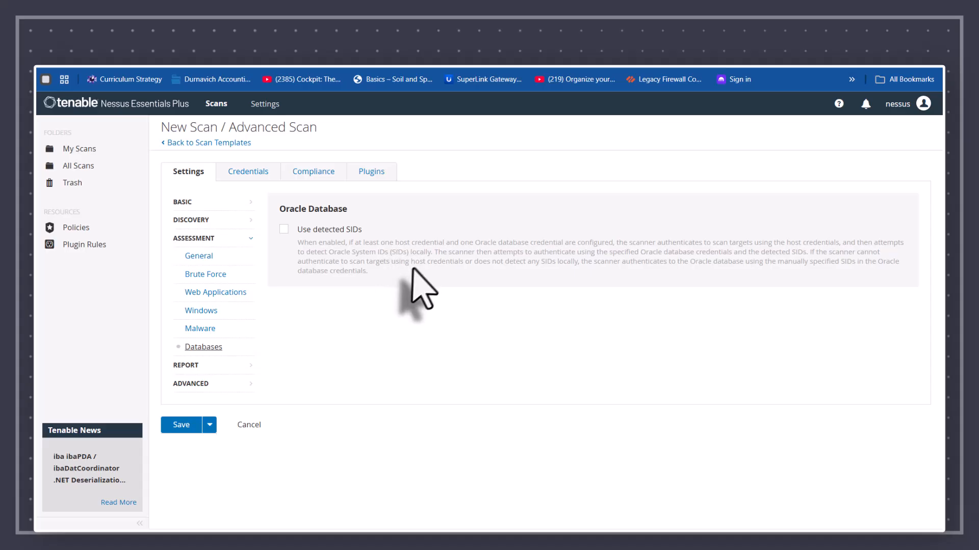
Step: Scan the Report output options, then the Advanced General settings with safe checks enabled
click(184, 365)
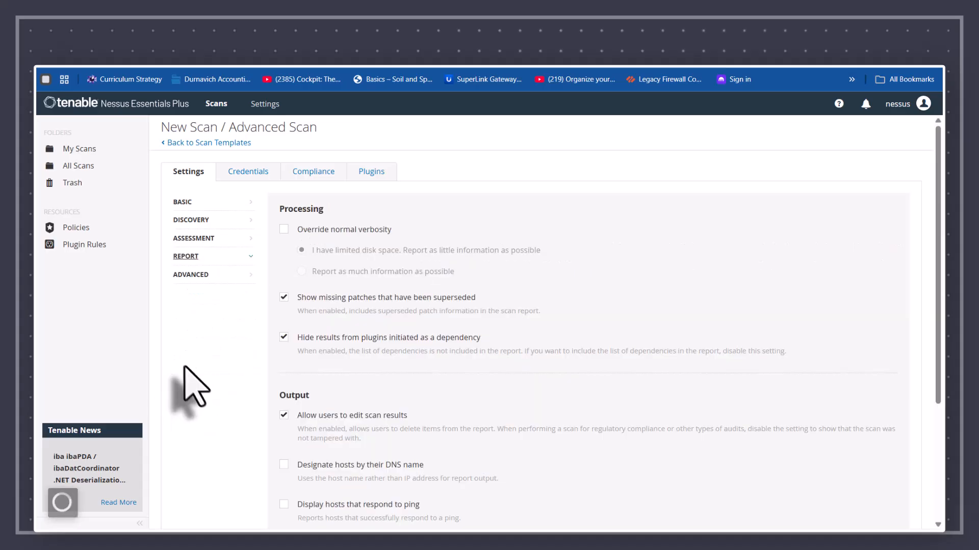
scroll(338, 360, down, 4)
scroll(338, 357, up, 4)
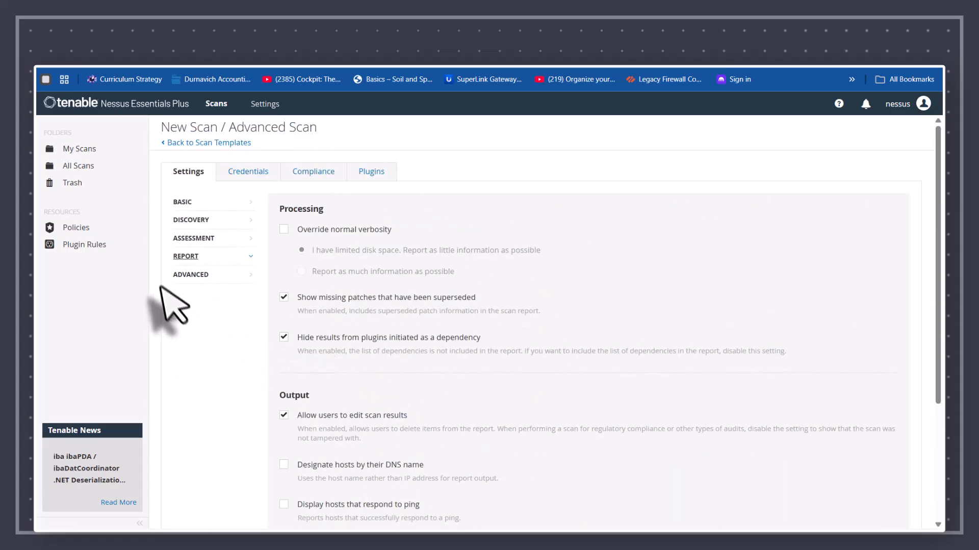
click(187, 275)
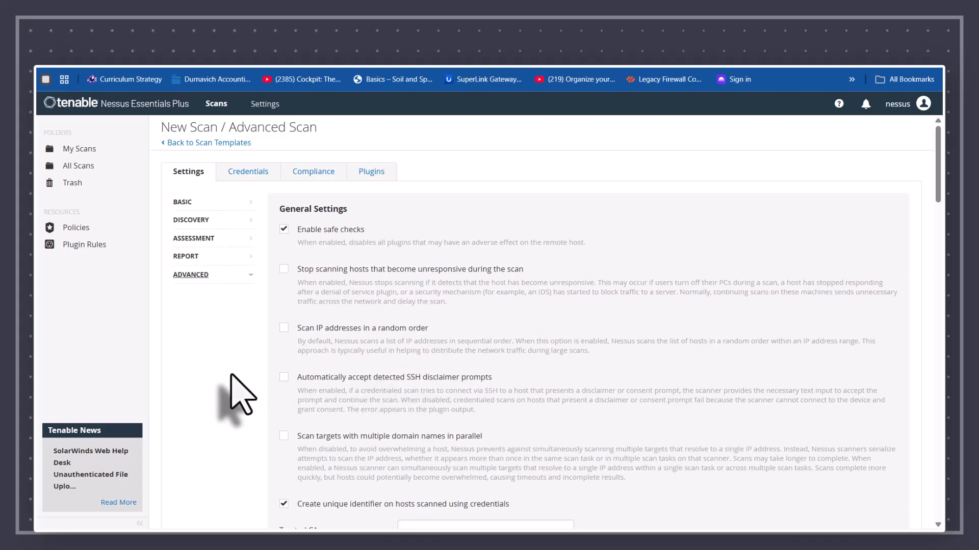
scroll(232, 377, down, 3)
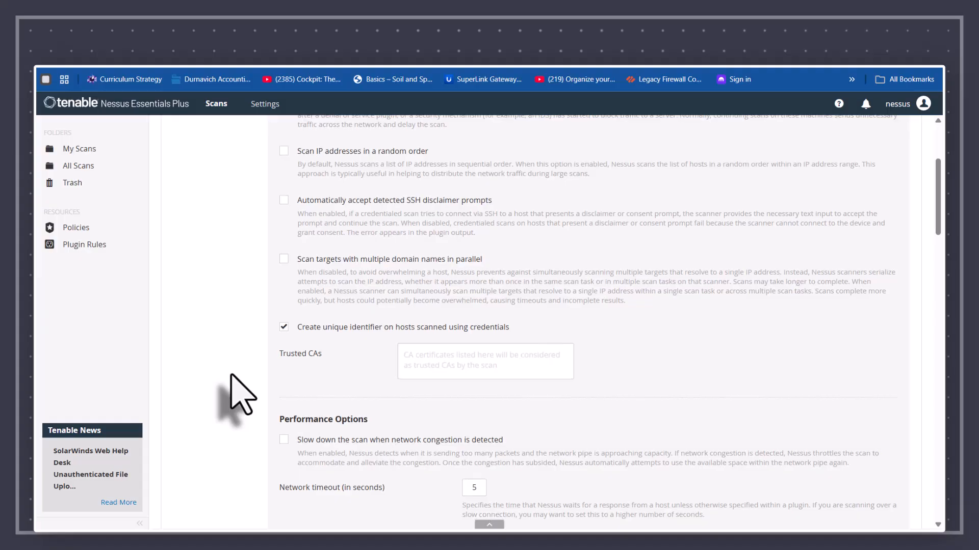
scroll(232, 377, up, 3)
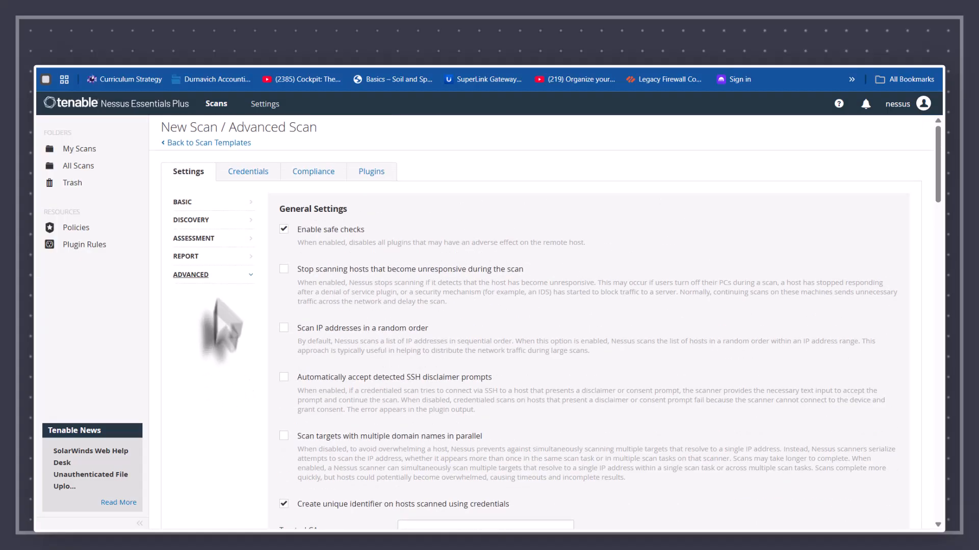
Step: Show the Credentials tab listing SNMPv3, SSH and Windows host credential types
click(245, 169)
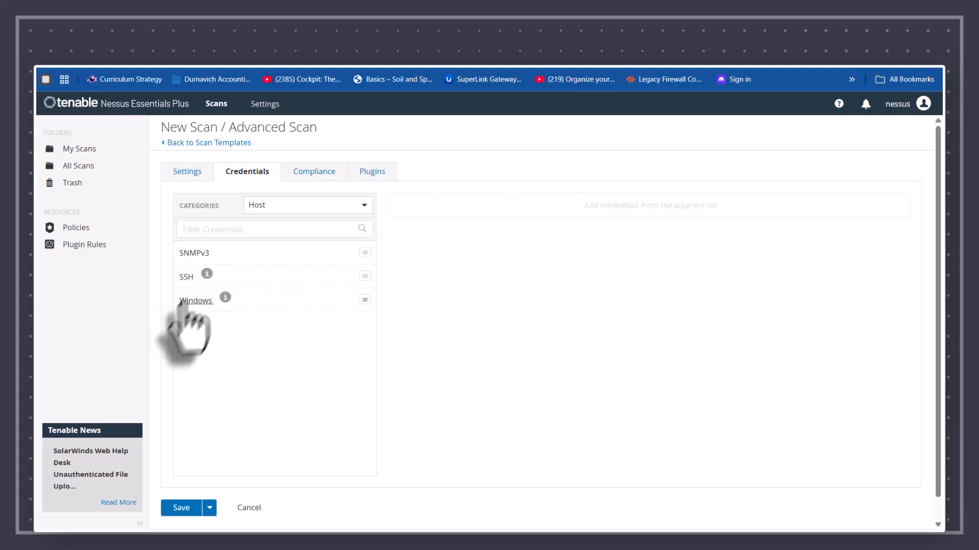
mouse_move(218, 307)
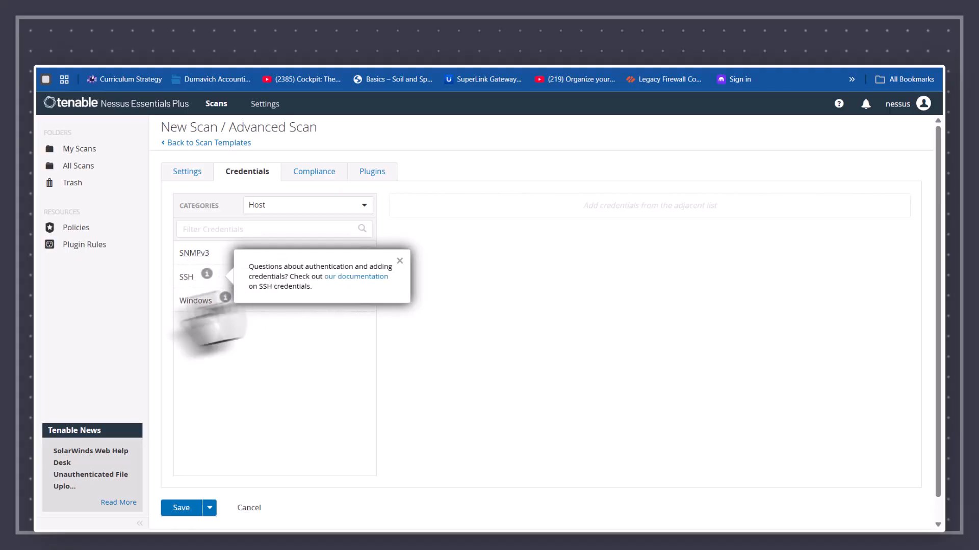
Step: Scroll the Compliance audits list from Adtran checks down to the Microsoft 365 and Tenable best-practice audits
click(303, 178)
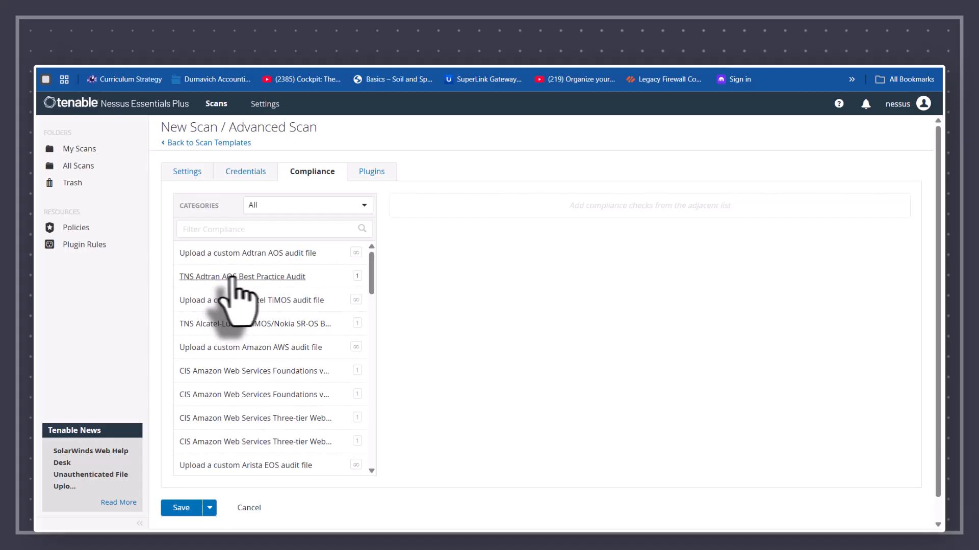
scroll(258, 339, down, 5)
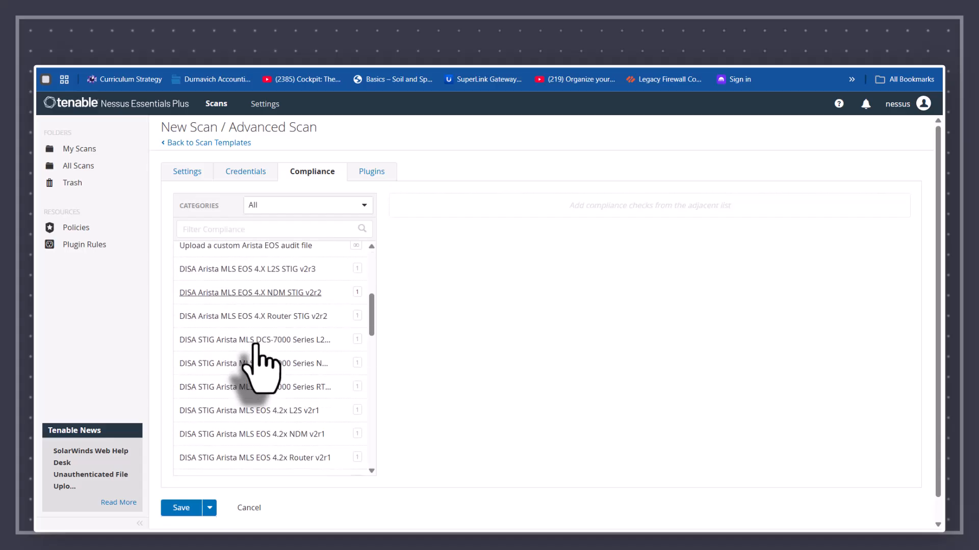
scroll(255, 351, down, 12)
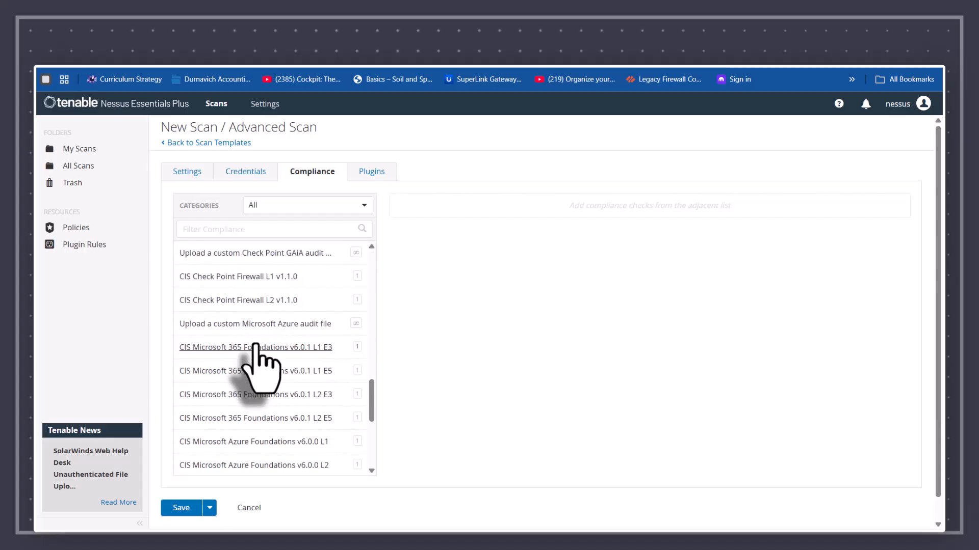
scroll(256, 345, down, 5)
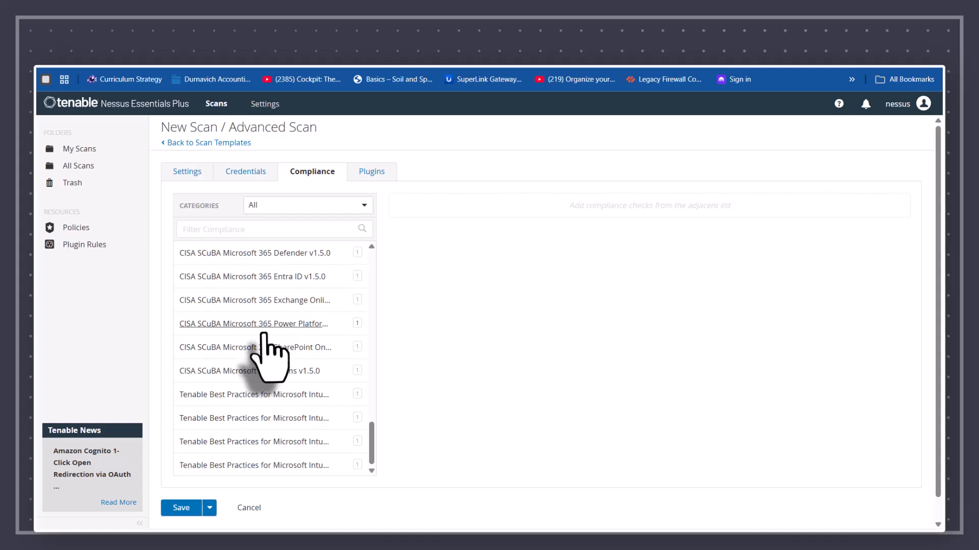
click(363, 176)
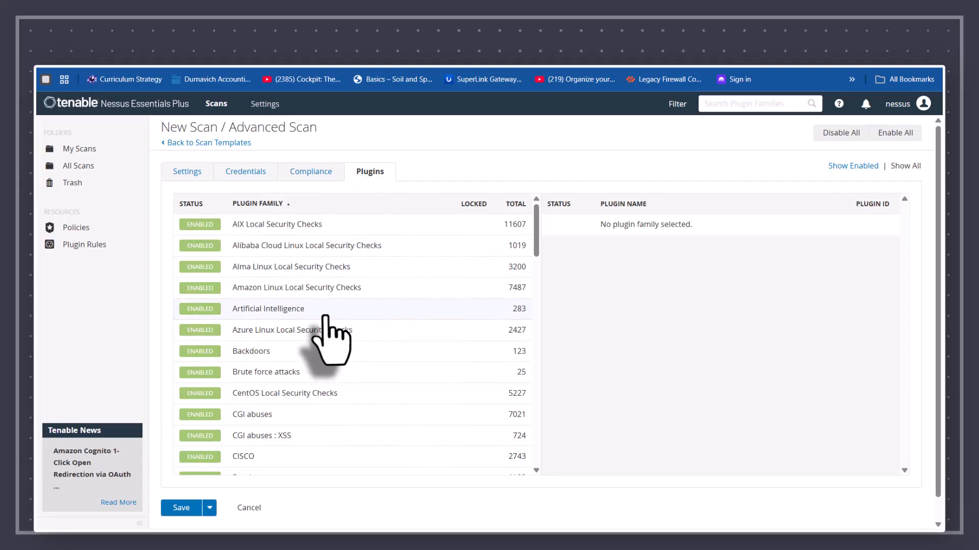
Step: Scroll the plugin family table down to Windows : User management (29 plugins), every family shown enabled
scroll(192, 276, down, 5)
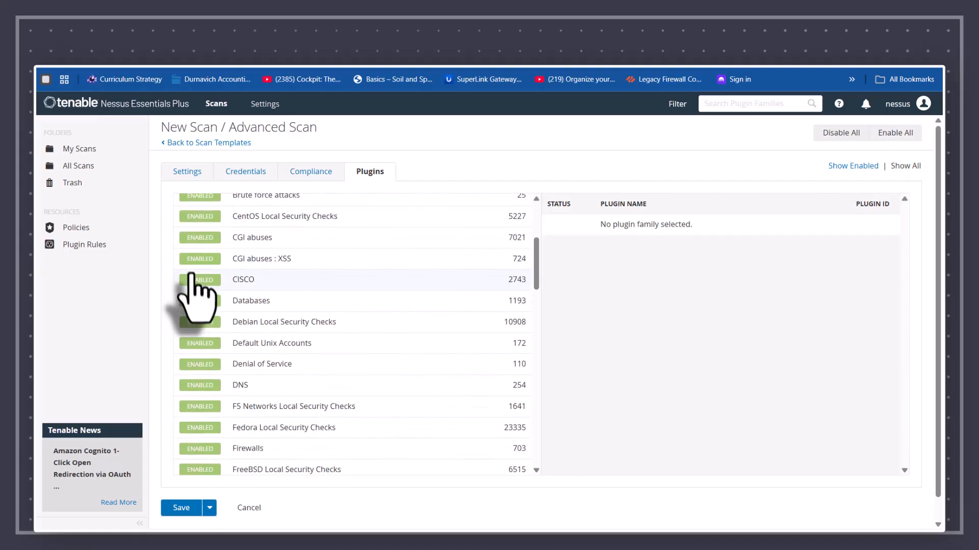
scroll(192, 291, down, 10)
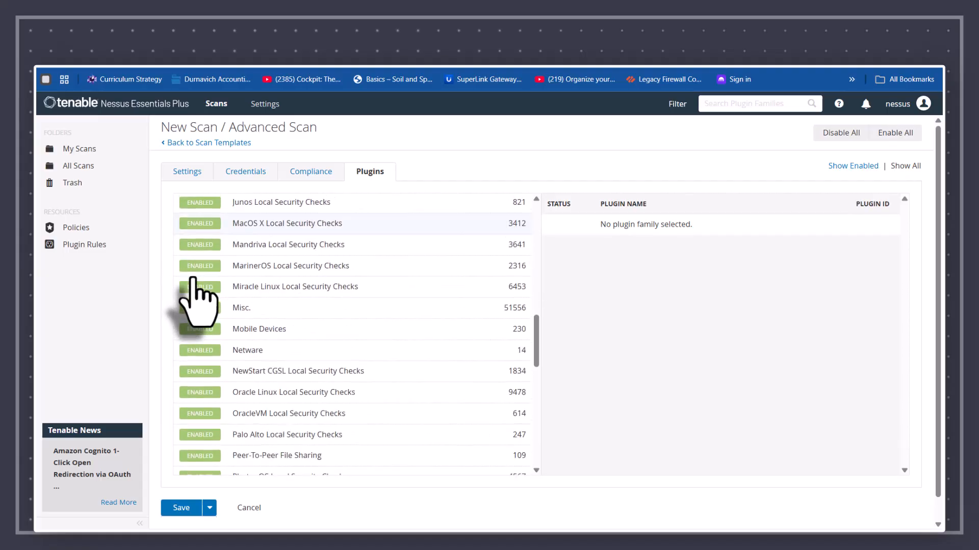
scroll(192, 279, down, 10)
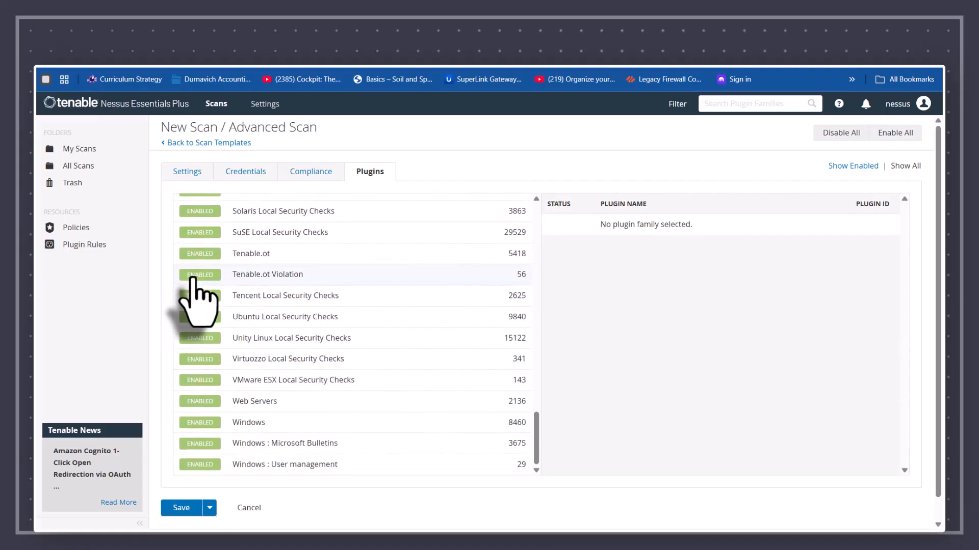
scroll(193, 280, up, 15)
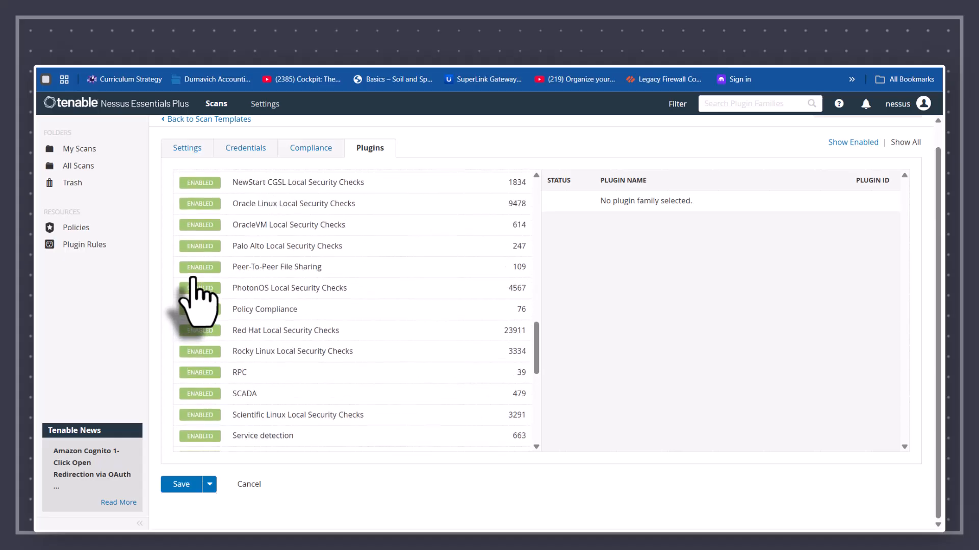
scroll(195, 279, down, 15)
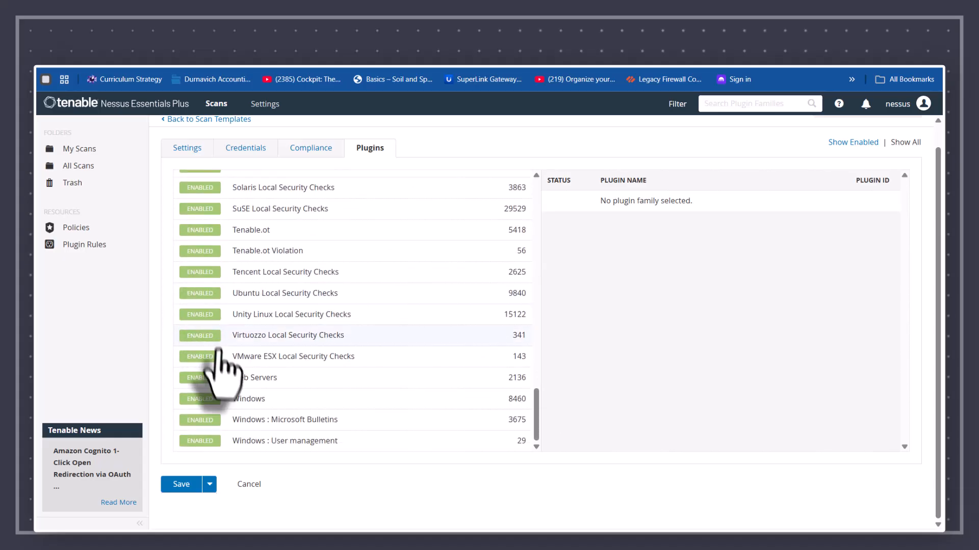
click(243, 404)
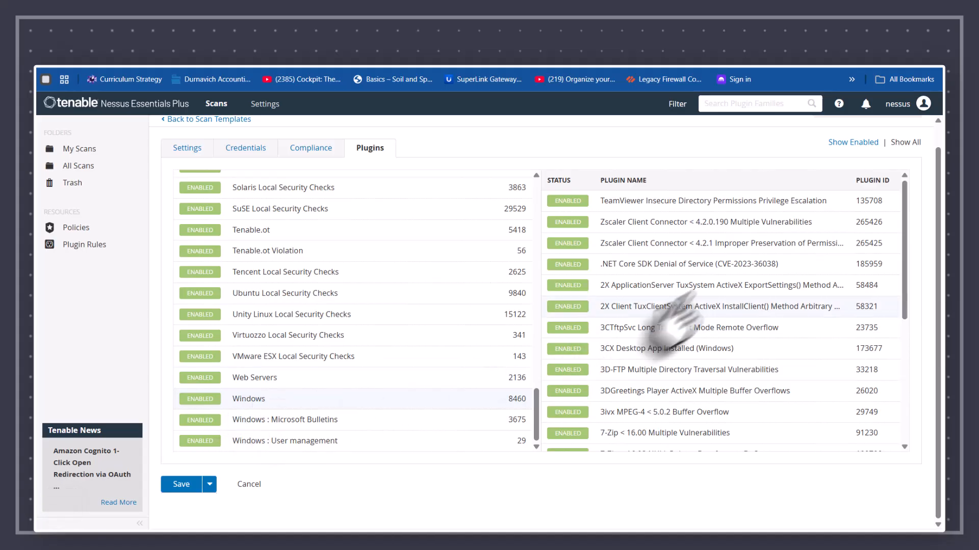
scroll(709, 263, down, 10)
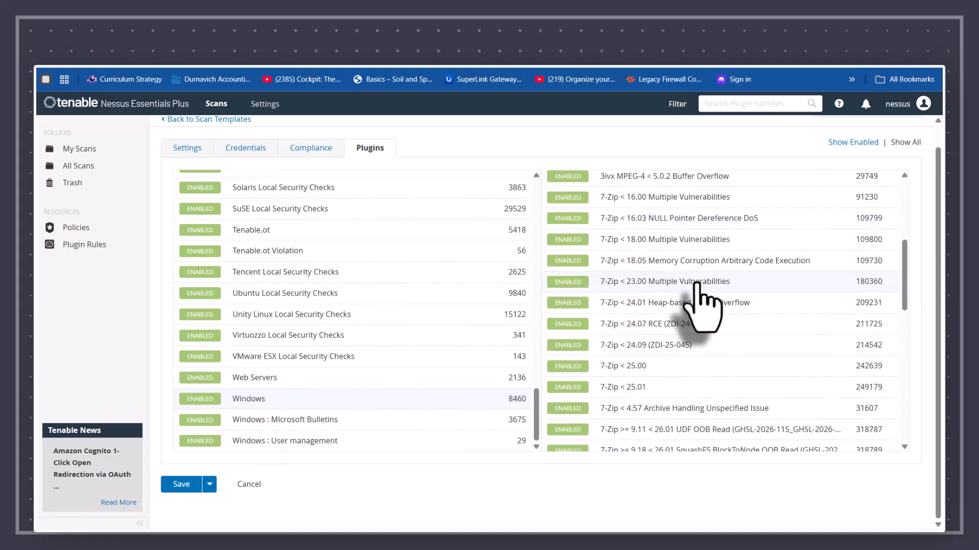
scroll(676, 288, down, 3)
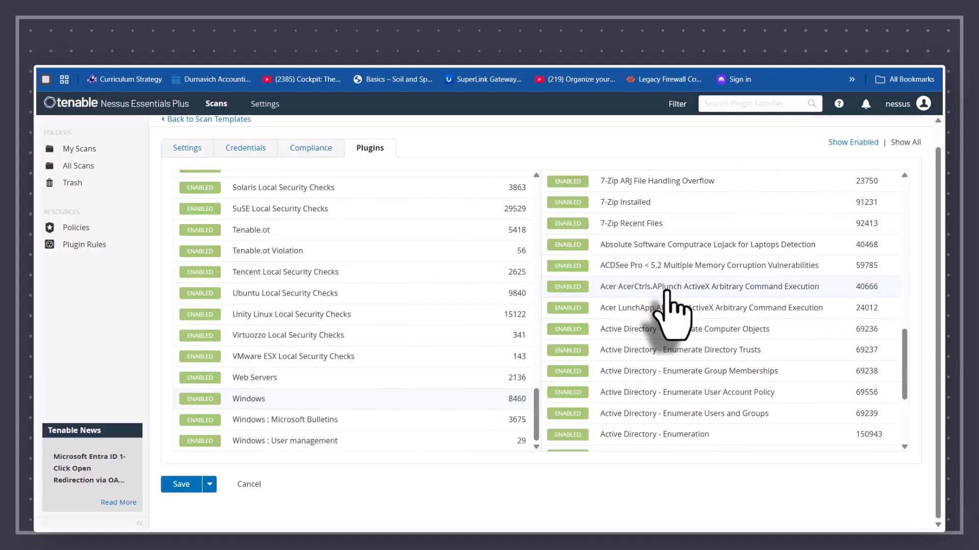
scroll(593, 337, down, 10)
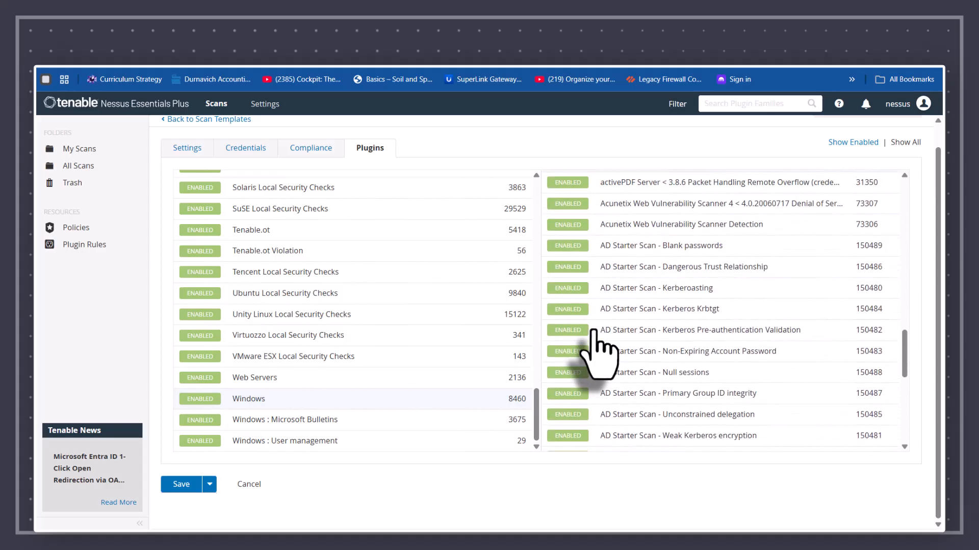
scroll(591, 334, down, 10)
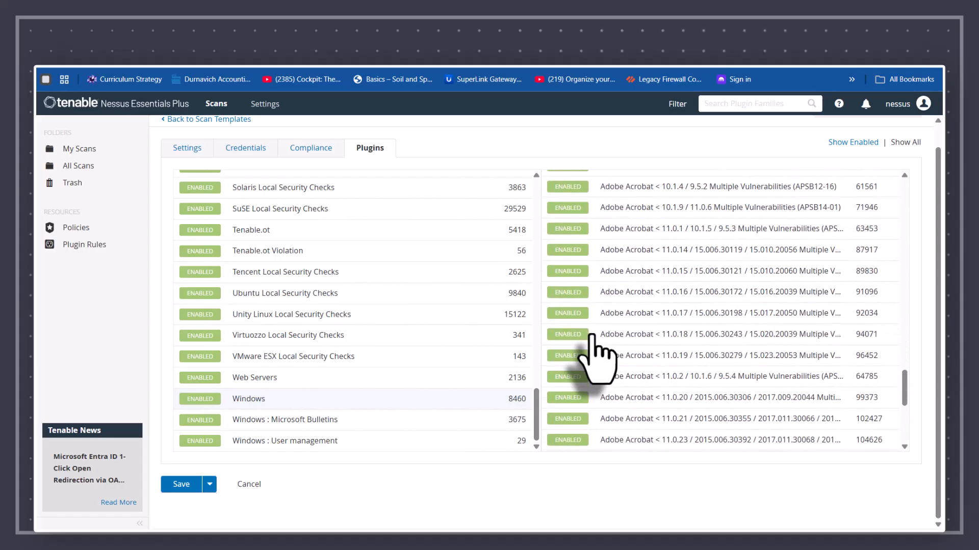
scroll(593, 357, down, 10)
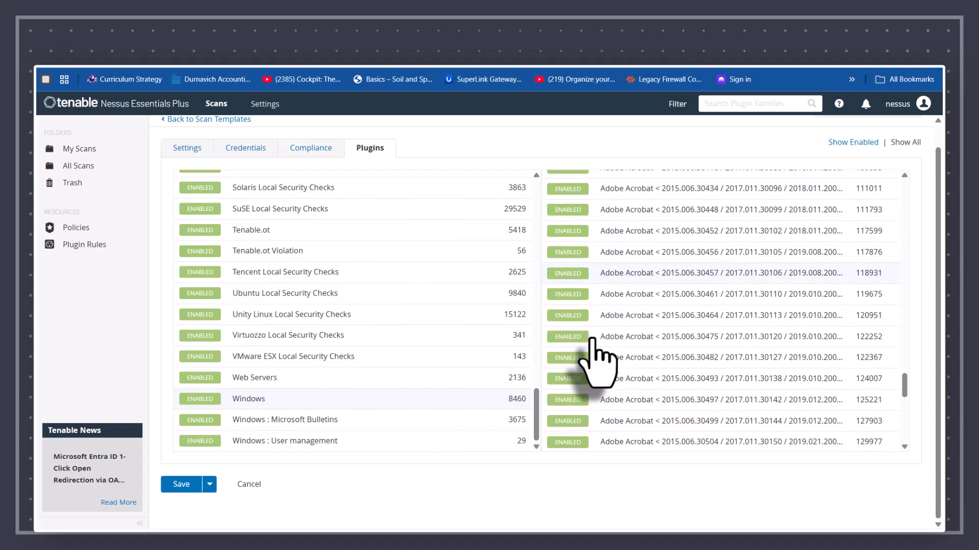
scroll(602, 361, down, 10)
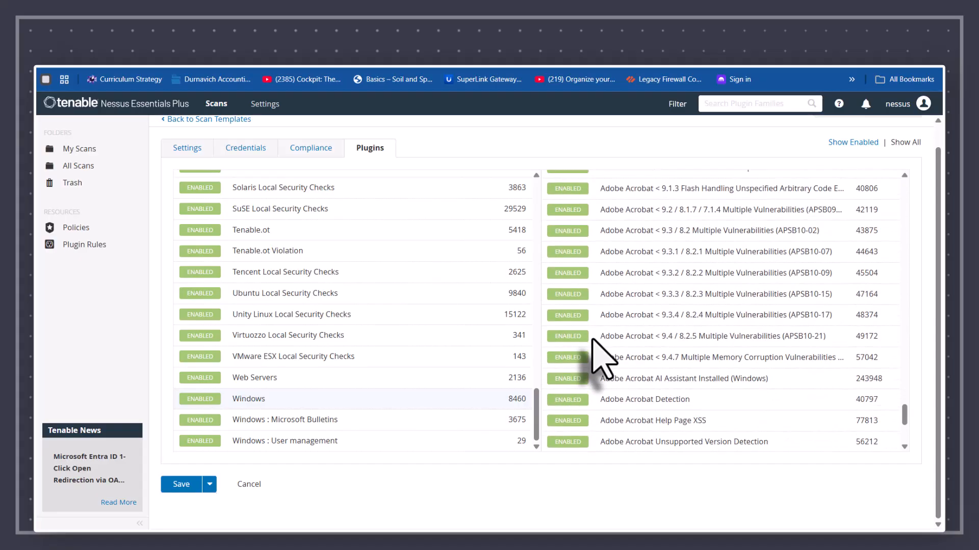
scroll(594, 347, down, 10)
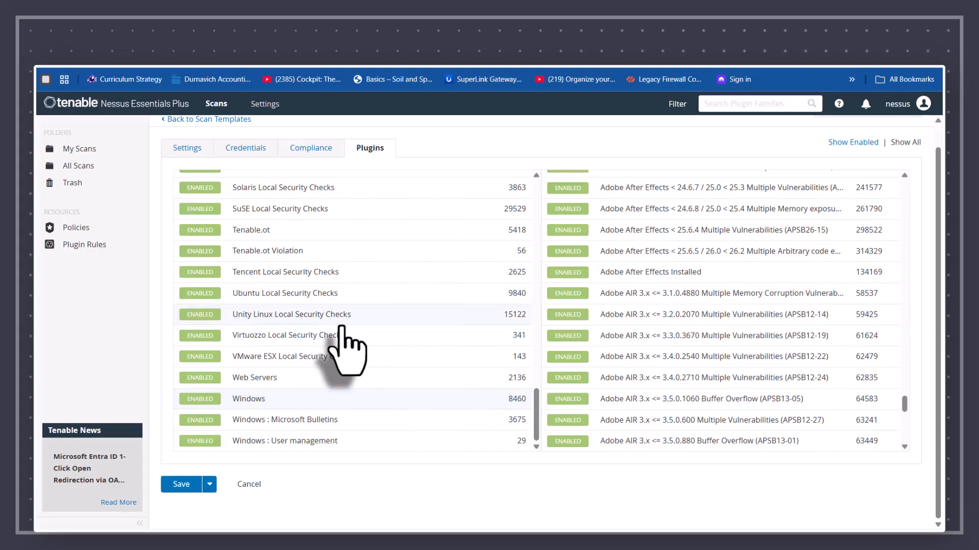
scroll(341, 327, up, 3)
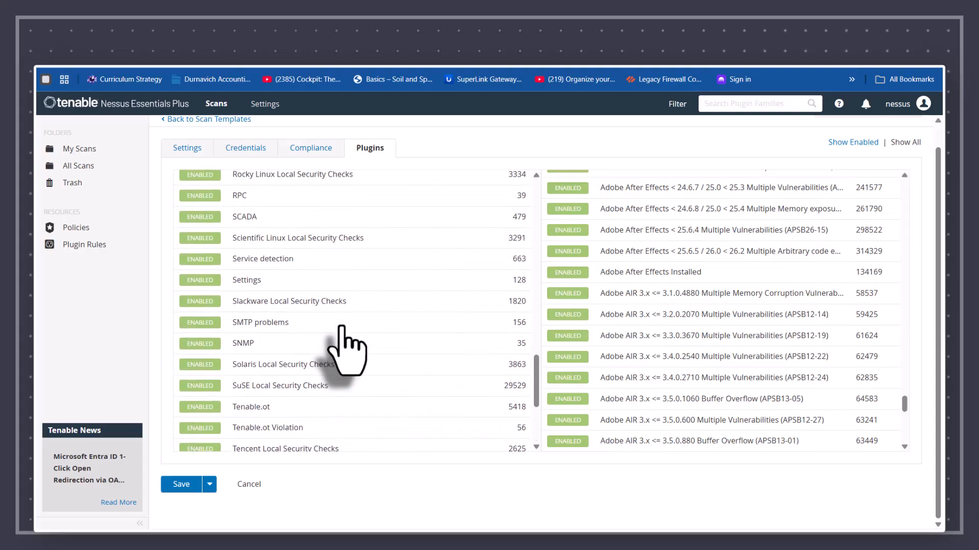
Step: List the Service detection plugins and scroll through them, including Erlang Port Mapper and Firebird detections
click(263, 259)
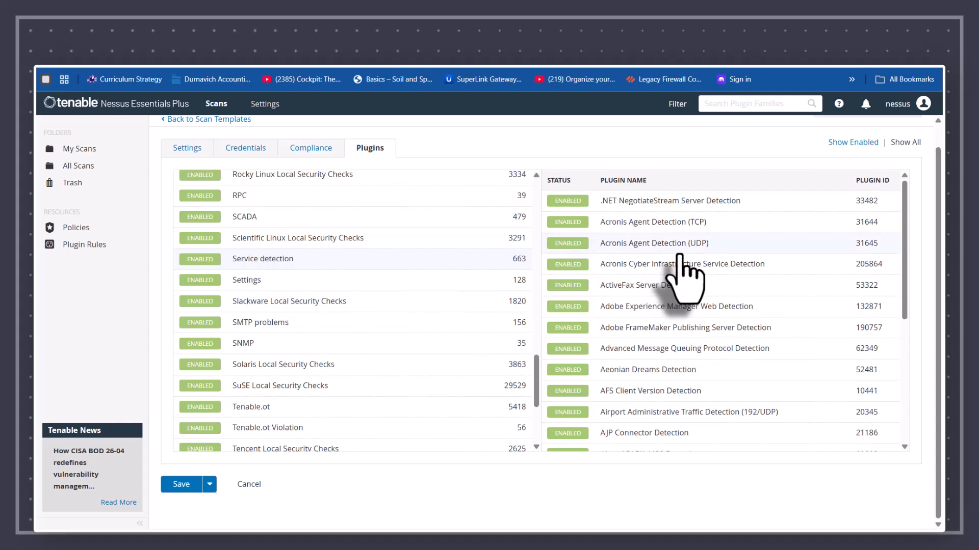
scroll(682, 286, down, 2)
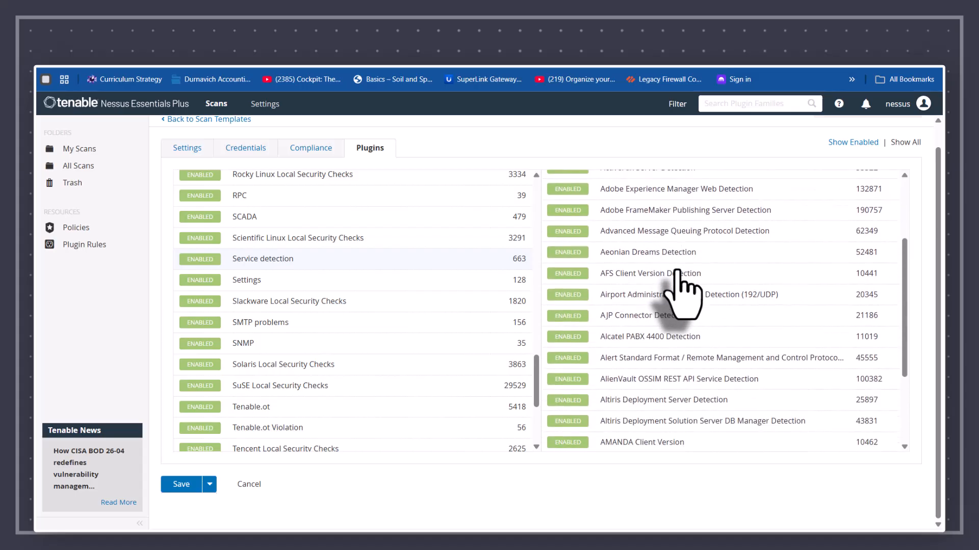
scroll(678, 273, down, 3)
scroll(677, 272, down, 4)
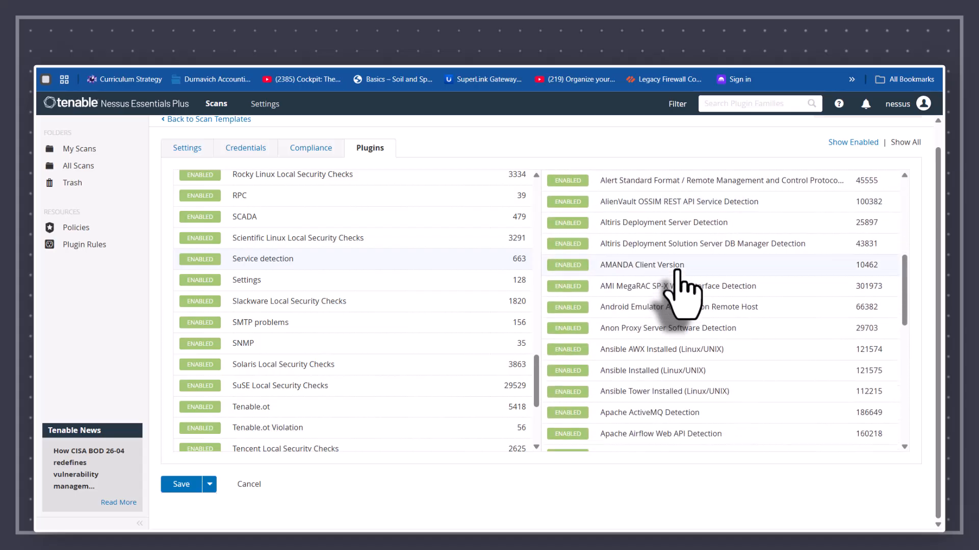
scroll(678, 272, down, 1)
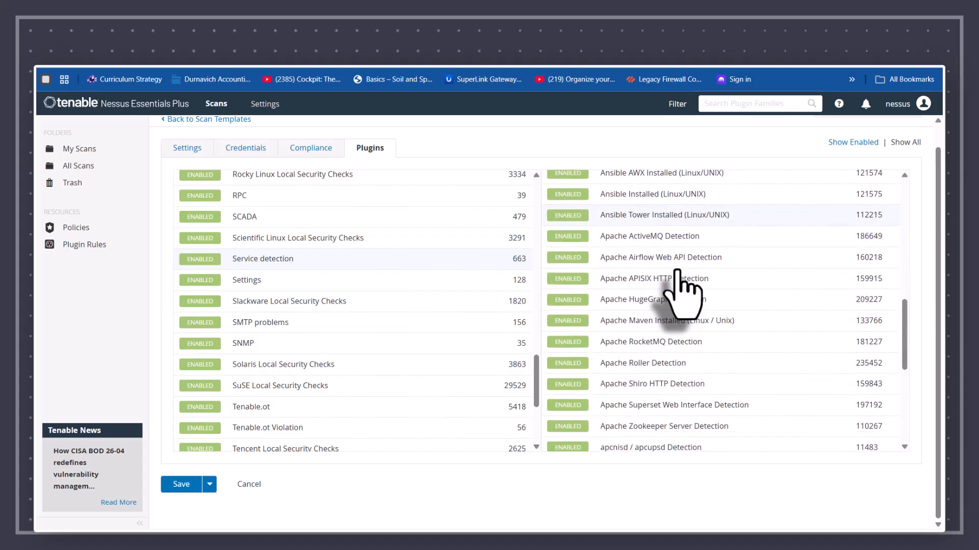
scroll(678, 273, down, 2)
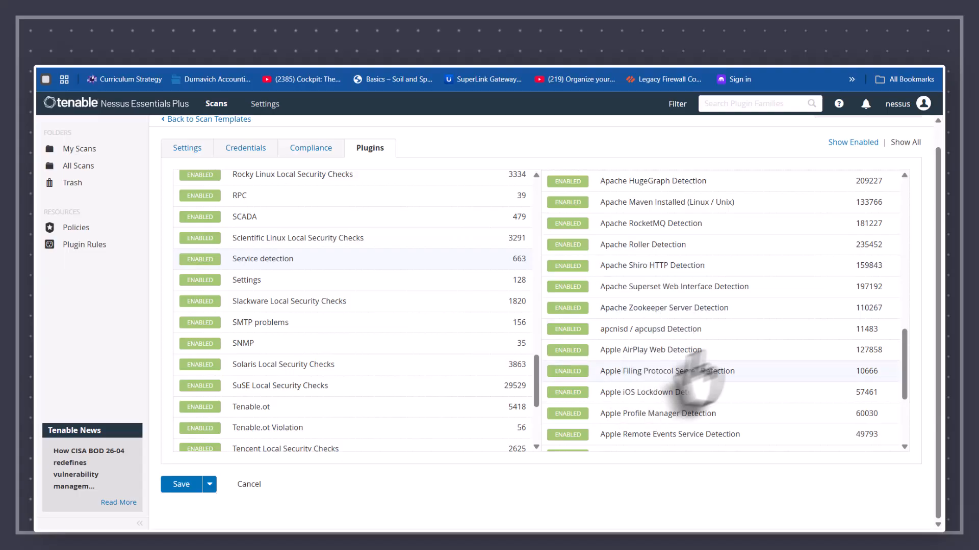
scroll(716, 347, down, 3)
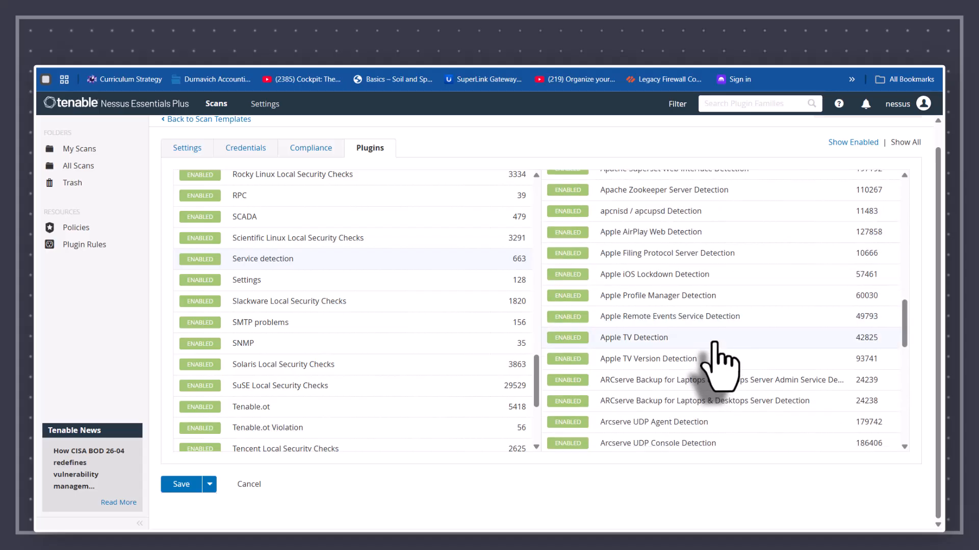
scroll(715, 344, down, 3)
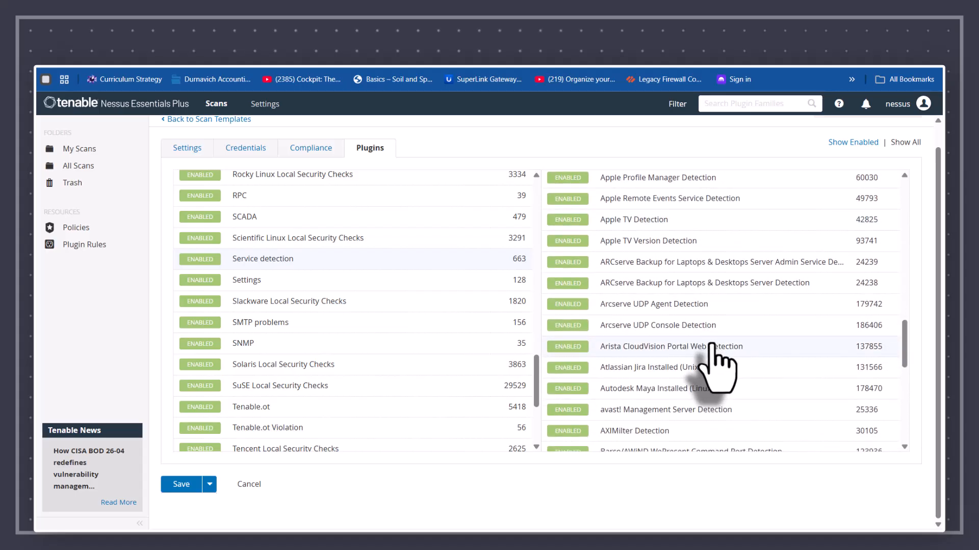
scroll(712, 345, down, 3)
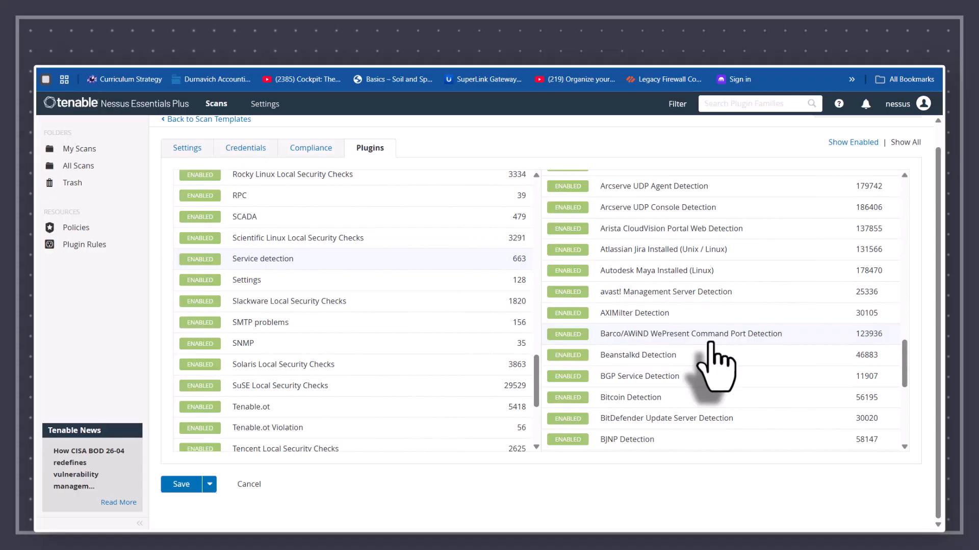
scroll(715, 366, down, 2)
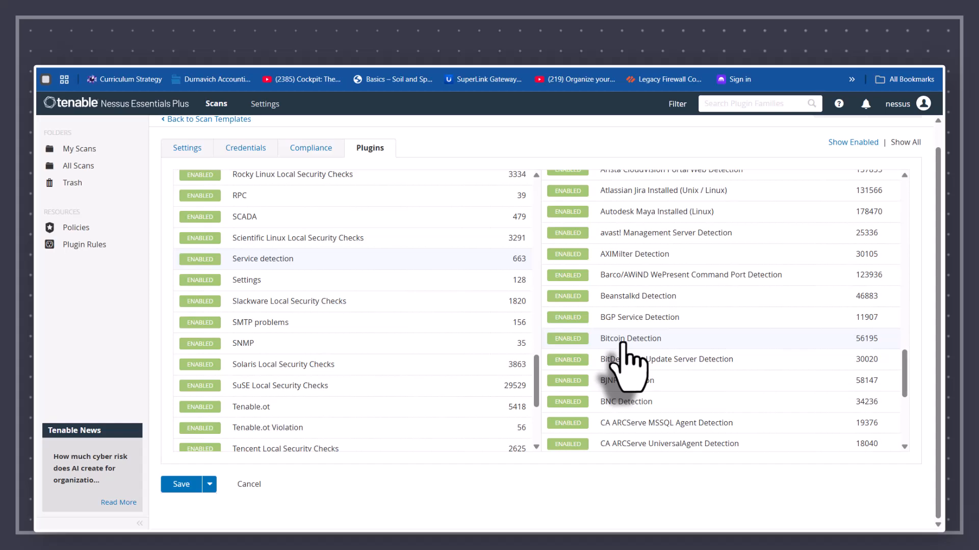
scroll(622, 344, down, 3)
scroll(623, 344, down, 4)
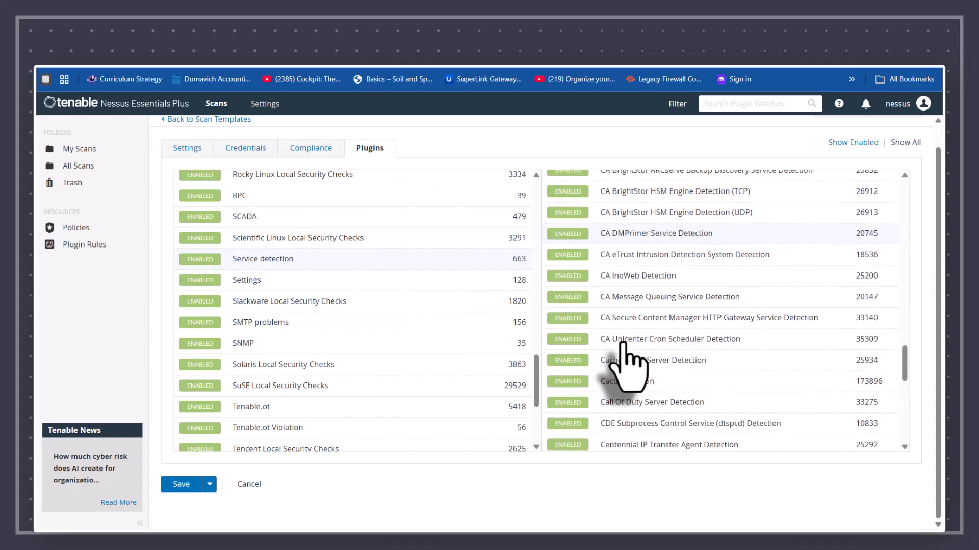
scroll(623, 345, down, 2)
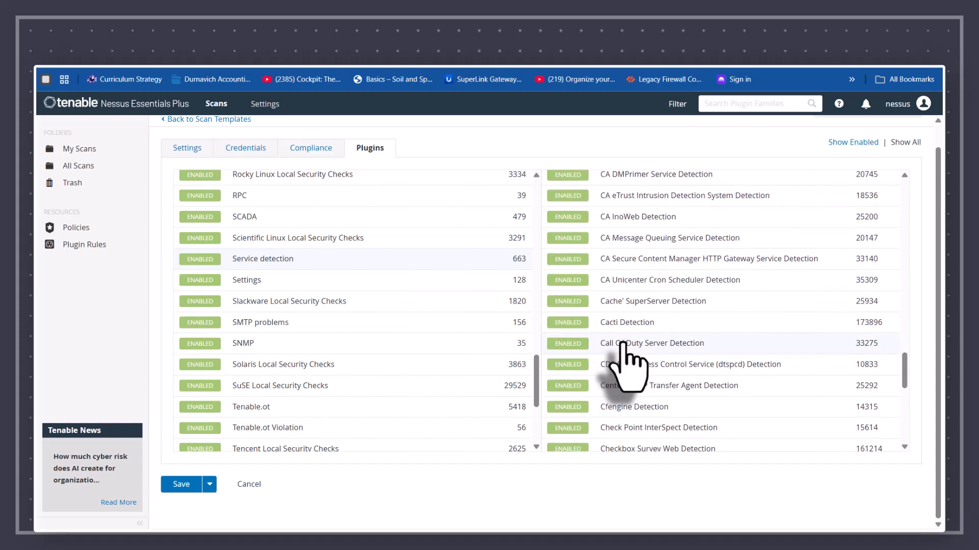
scroll(658, 344, down, 4)
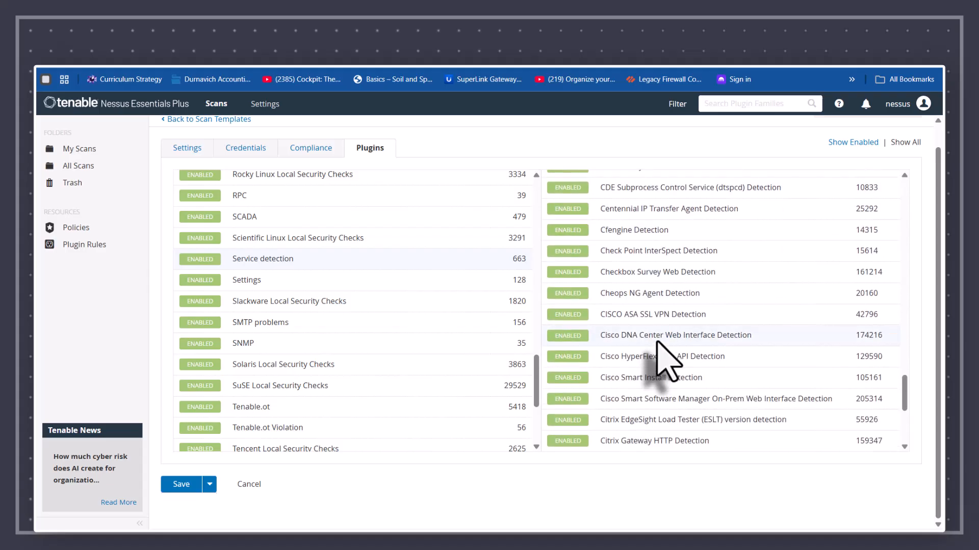
scroll(658, 344, down, 6)
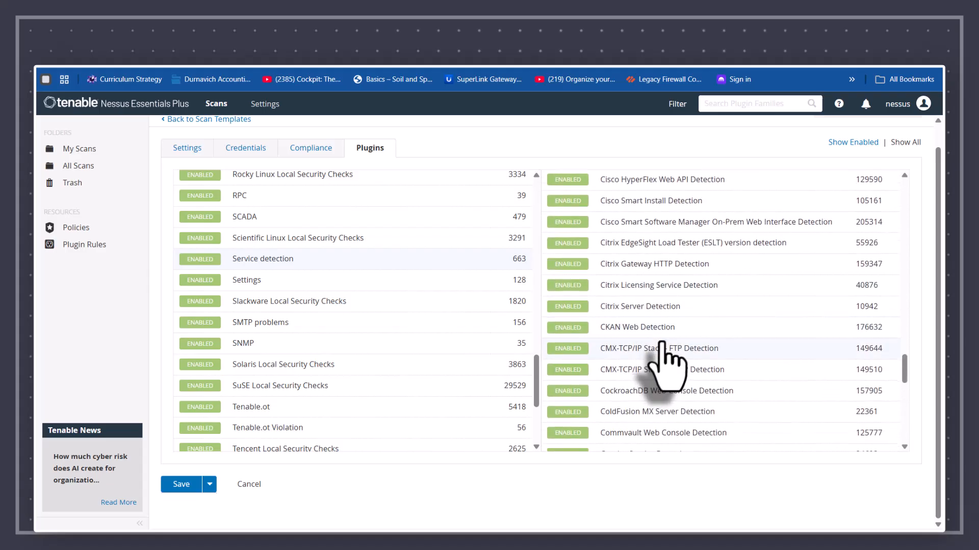
scroll(670, 357, down, 8)
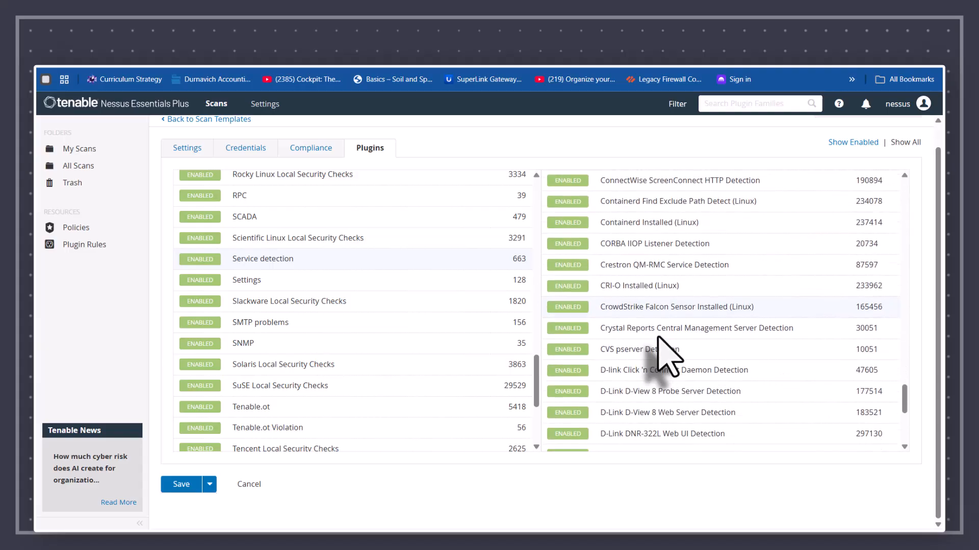
scroll(662, 357, down, 6)
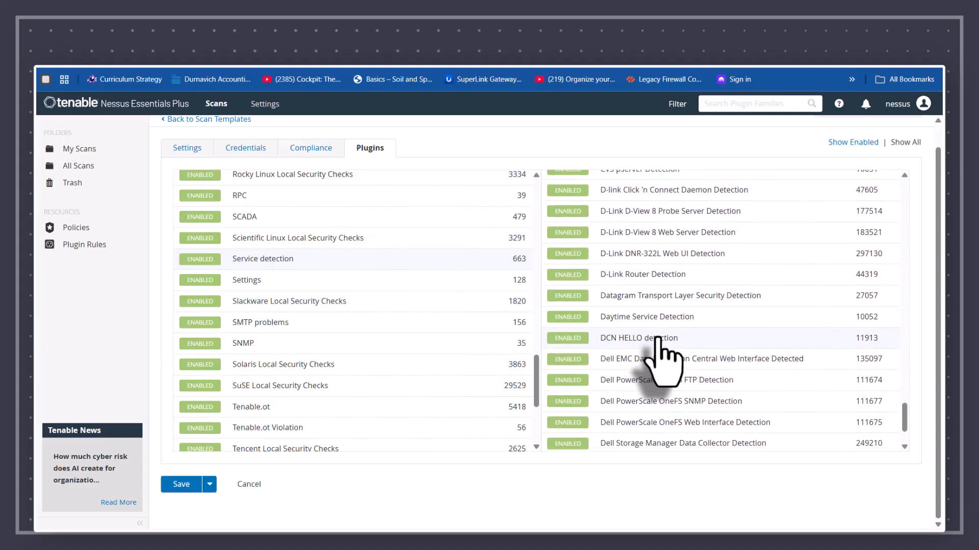
scroll(663, 364, down, 3)
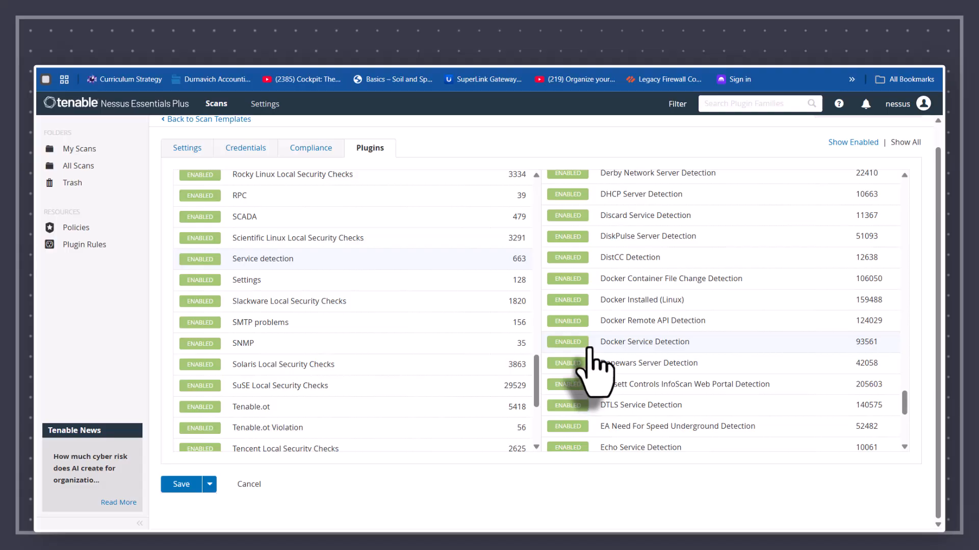
scroll(590, 349, down, 1)
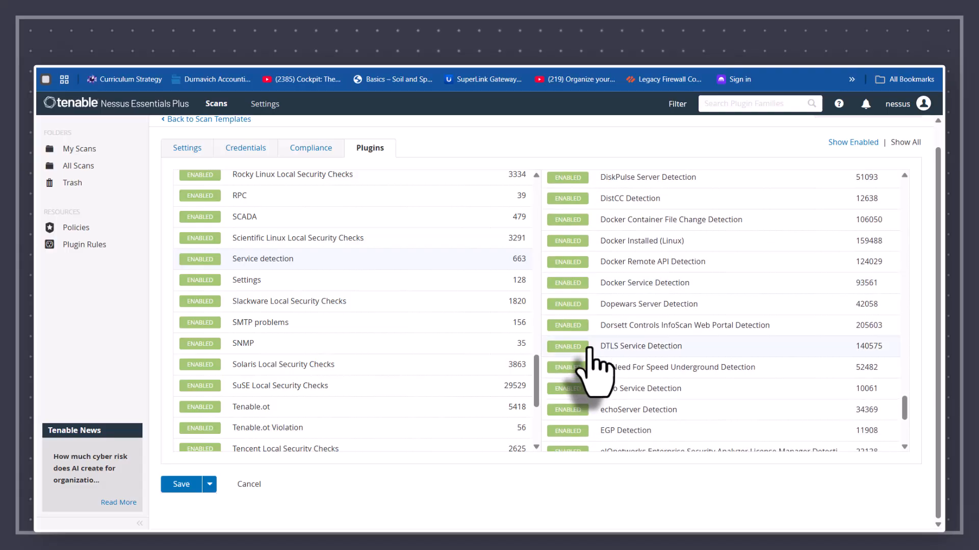
scroll(590, 349, down, 4)
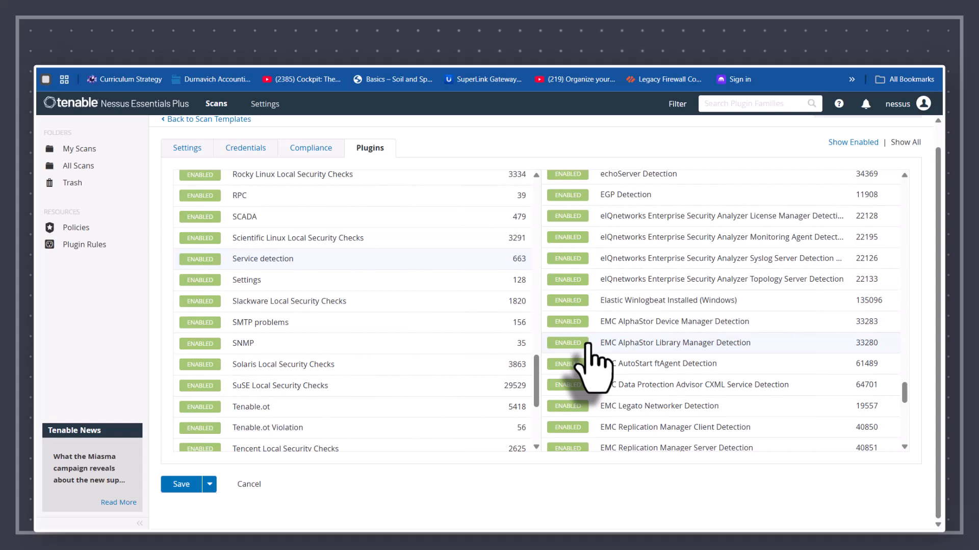
scroll(589, 347, down, 7)
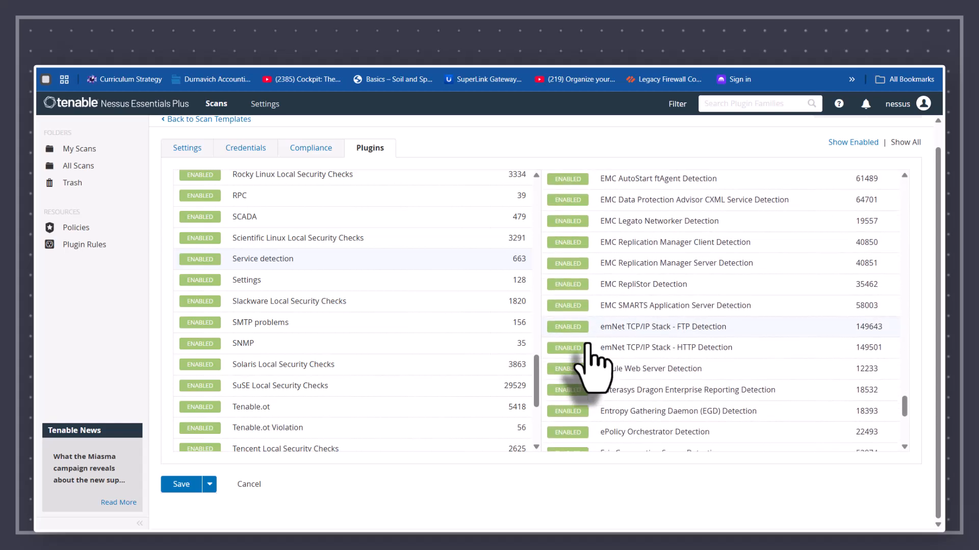
scroll(588, 352, down, 2)
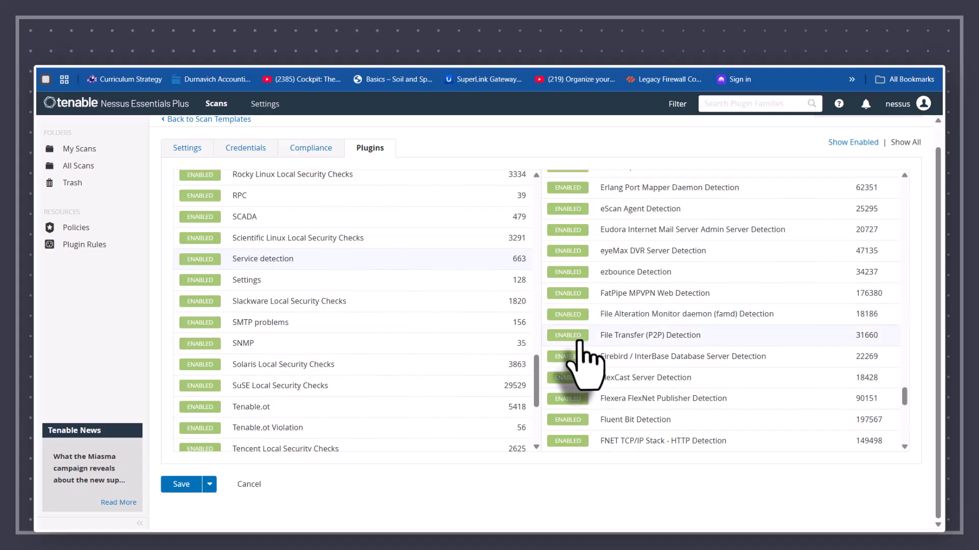
click(764, 109)
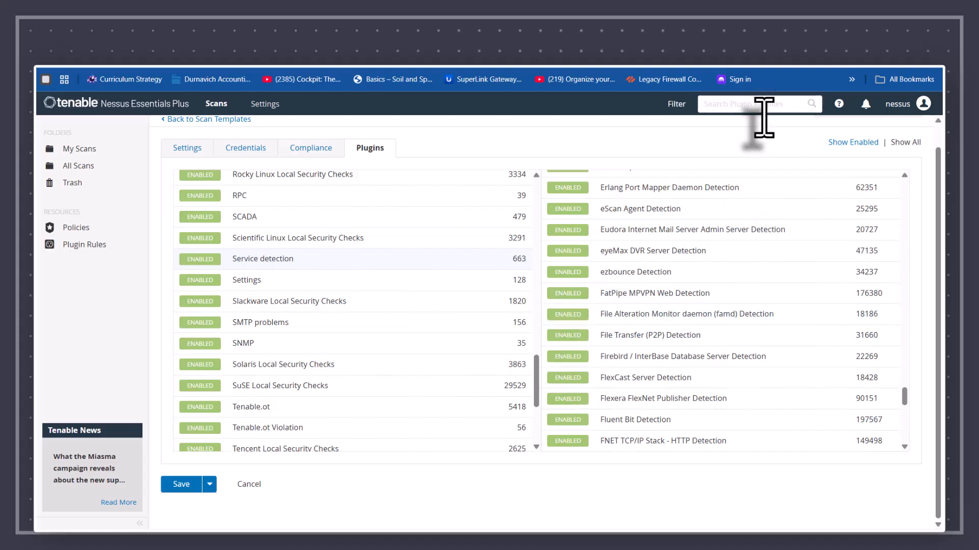
text(acc)
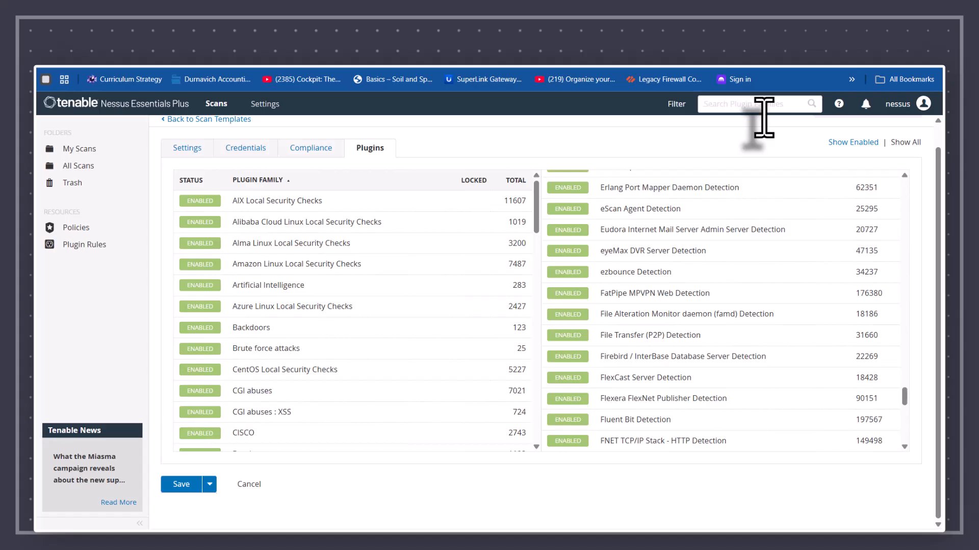
text(f)
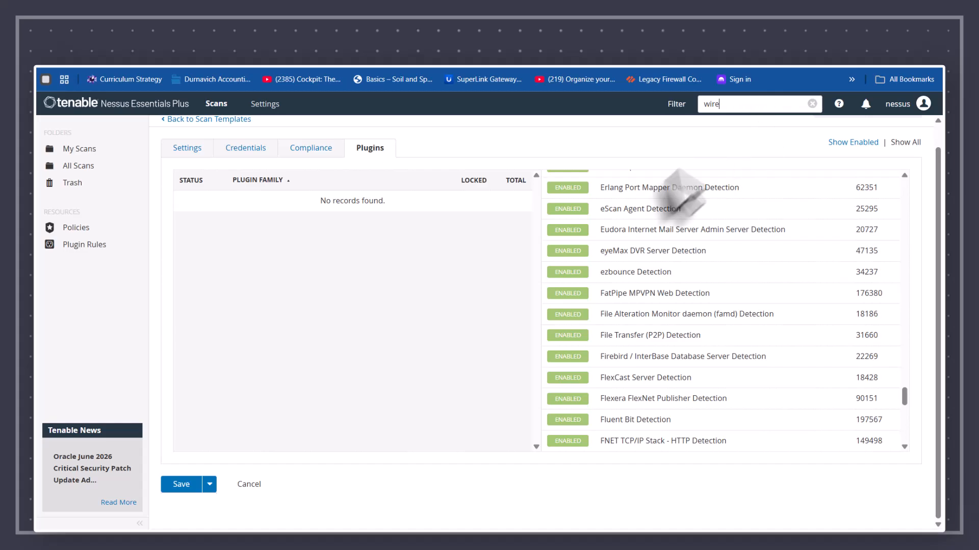
scroll(615, 289, down, 5)
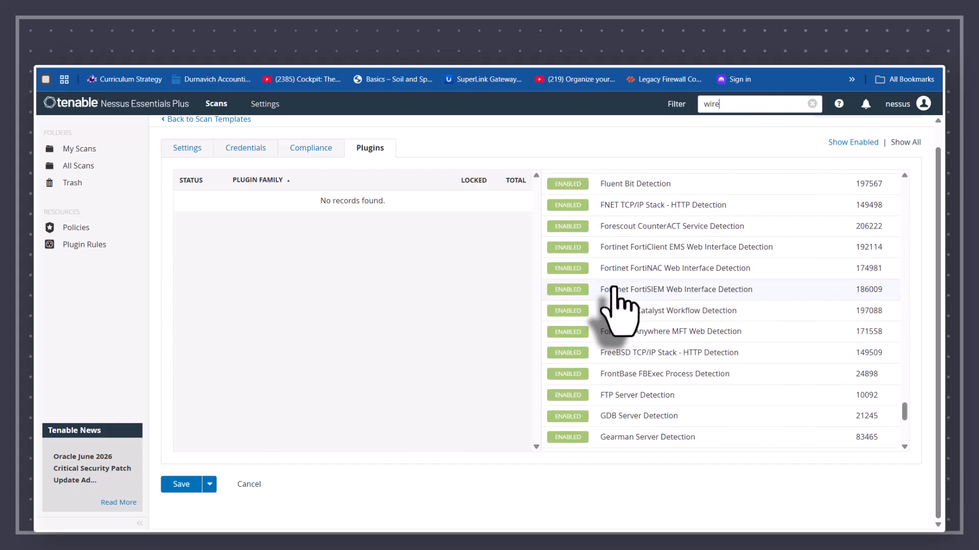
scroll(615, 291, down, 1)
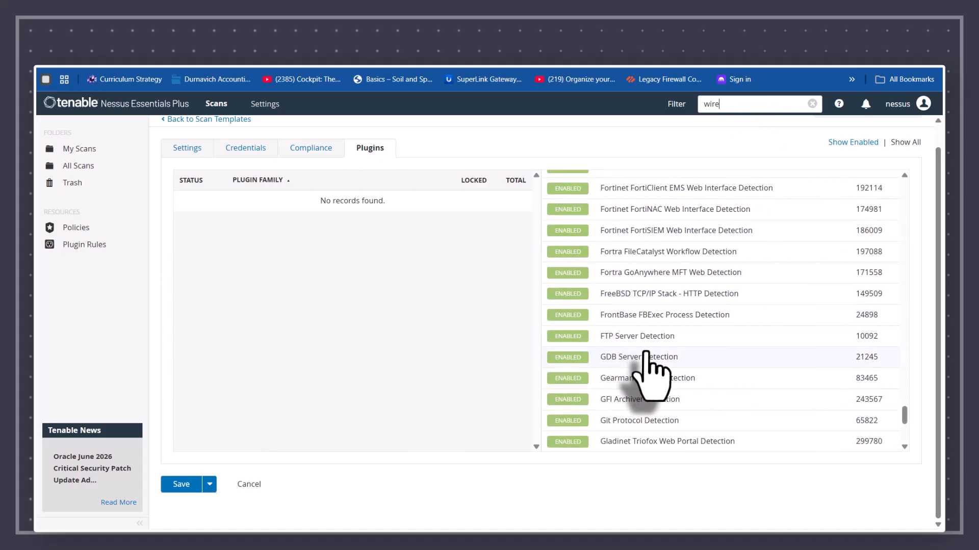
scroll(647, 367, down, 6)
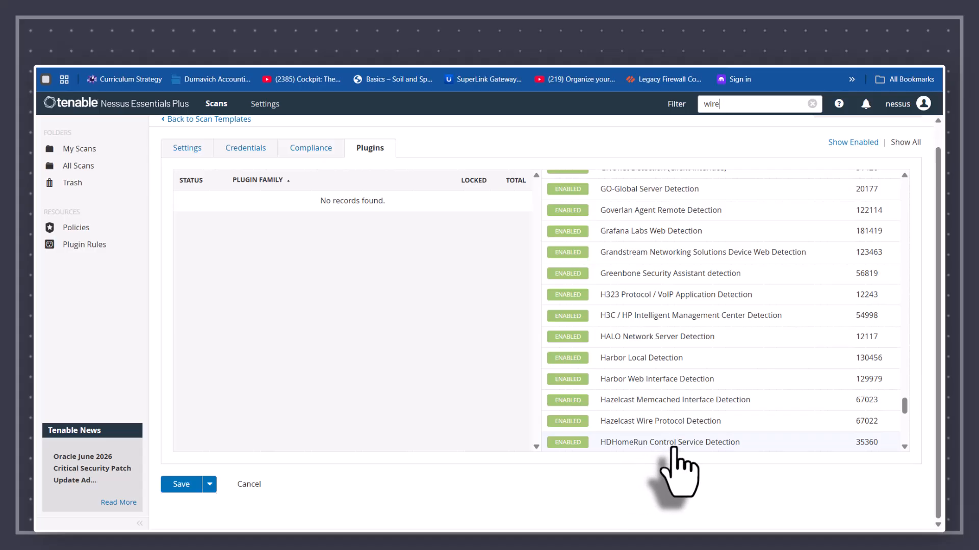
scroll(673, 448, up, 1)
scroll(676, 448, up, 8)
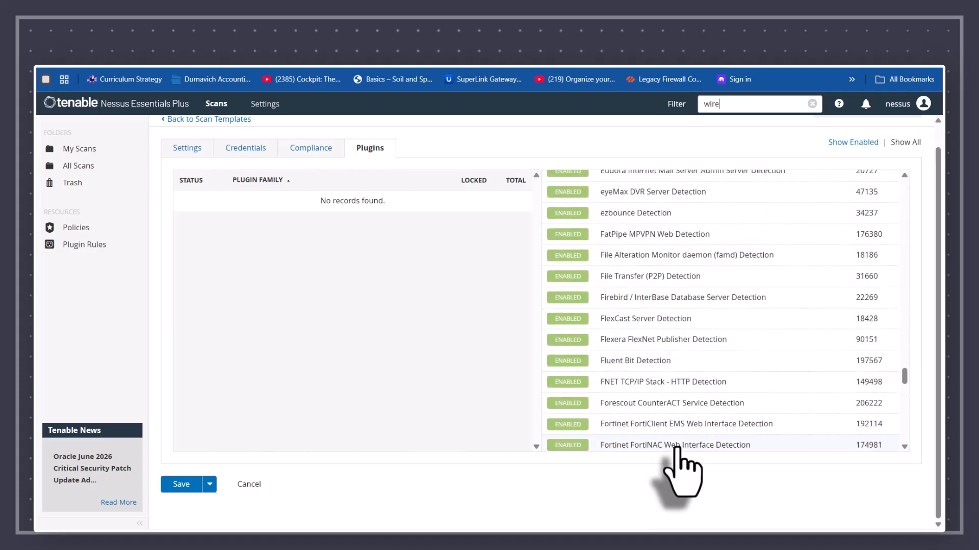
scroll(675, 448, up, 6)
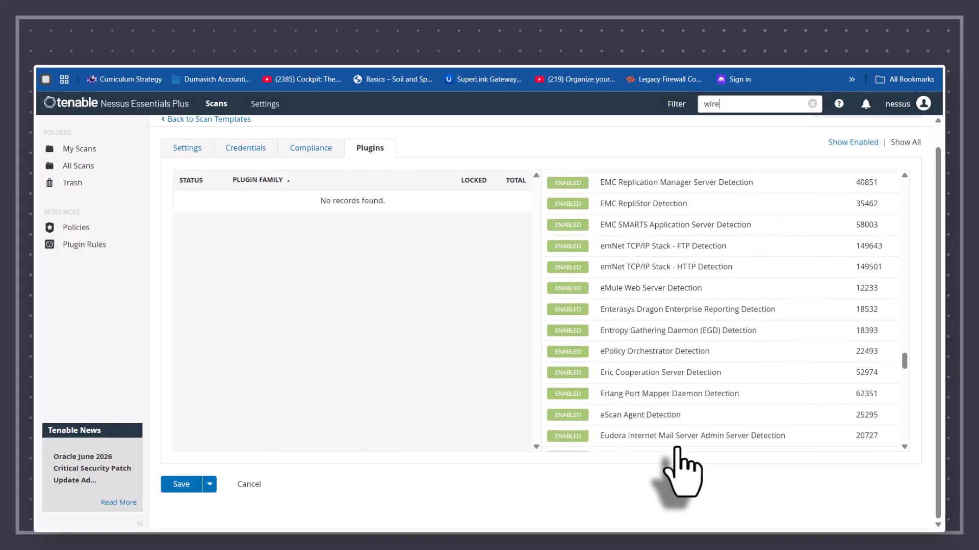
scroll(676, 449, up, 9)
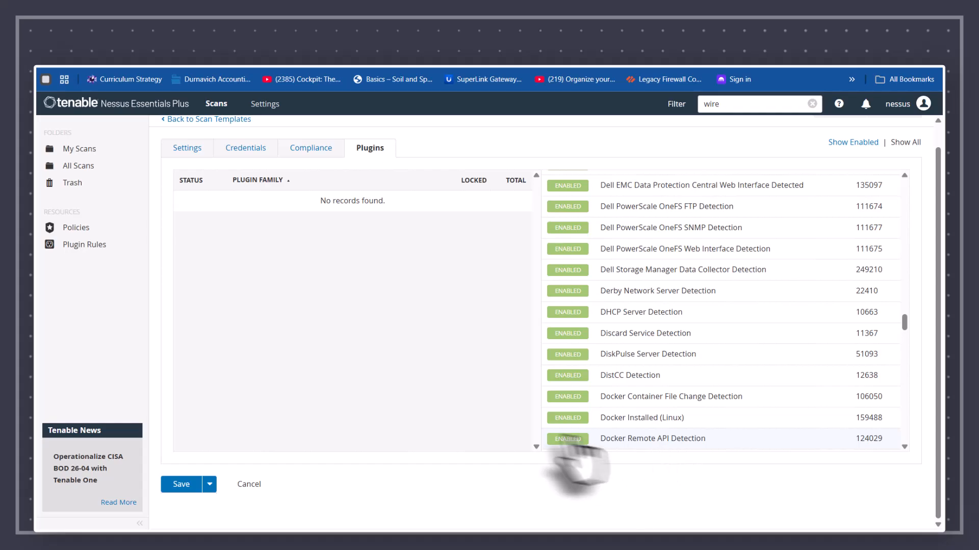
scroll(395, 351, up, 1)
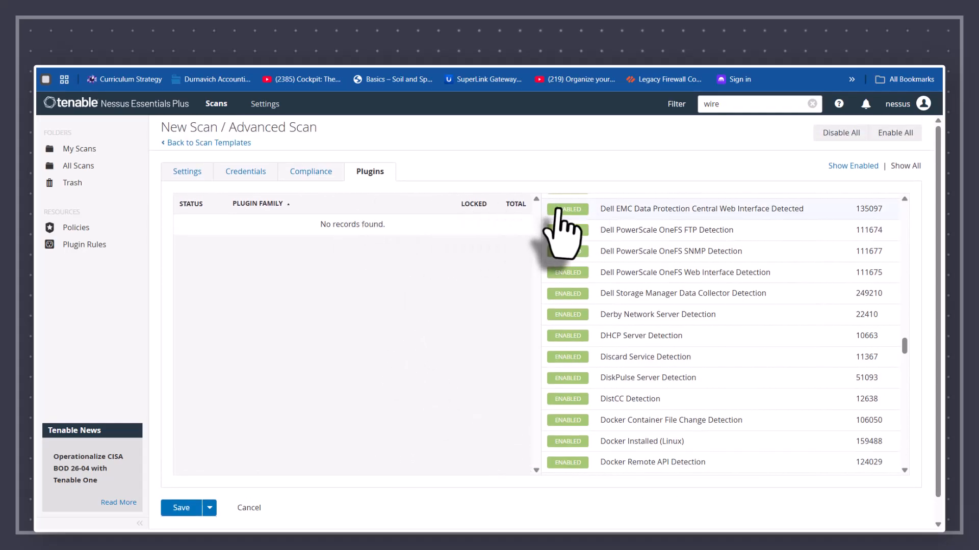
scroll(655, 306, up, 5)
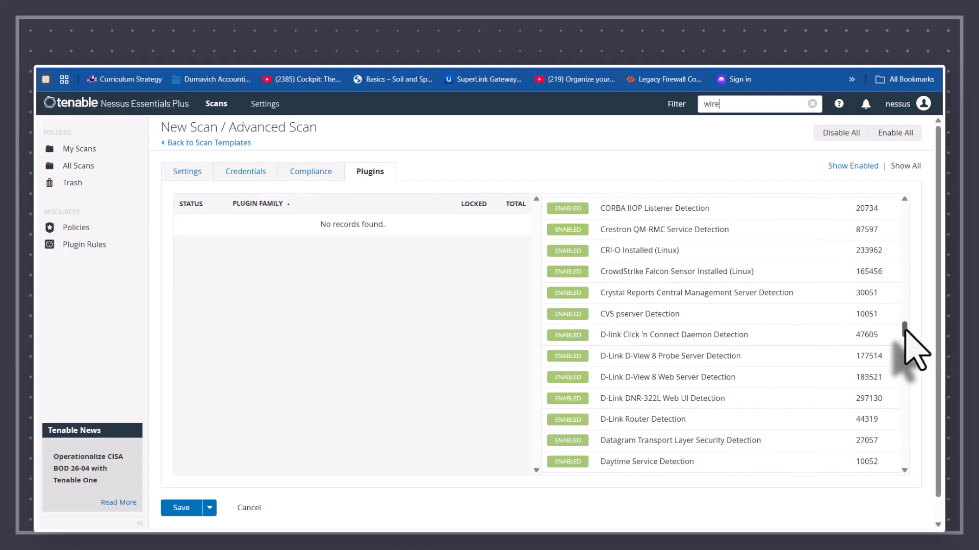
Step: Abandon the current setup and start a fresh Advanced Scan, showing its plugin families
click(249, 508)
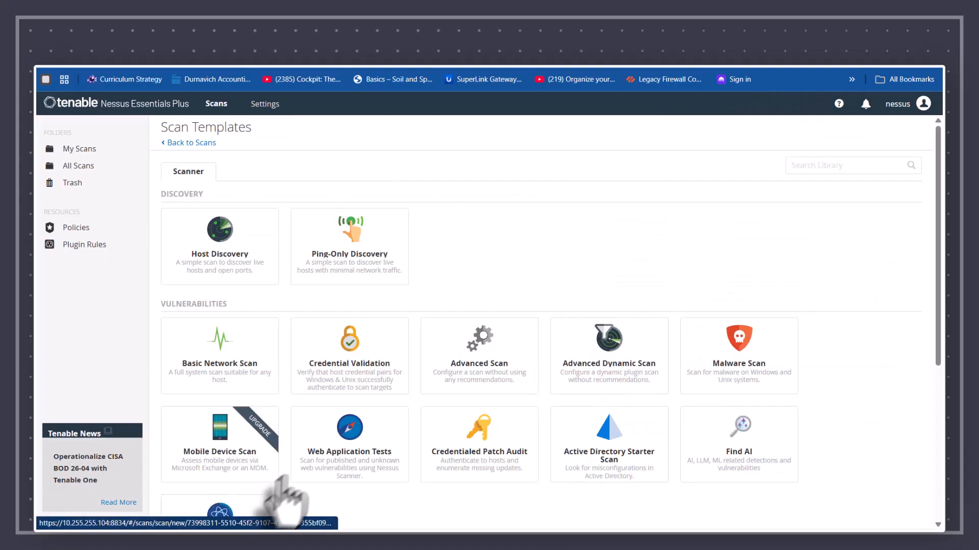
click(465, 357)
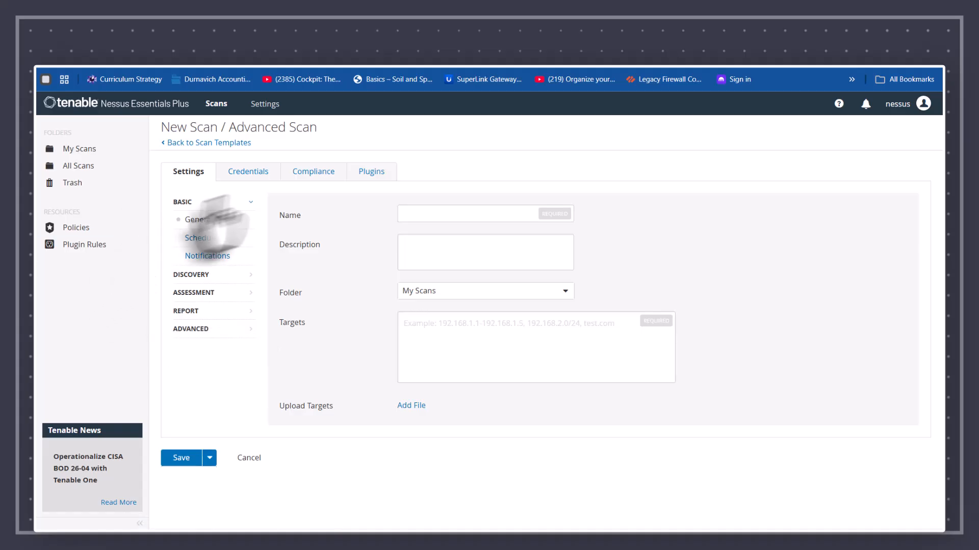
click(370, 172)
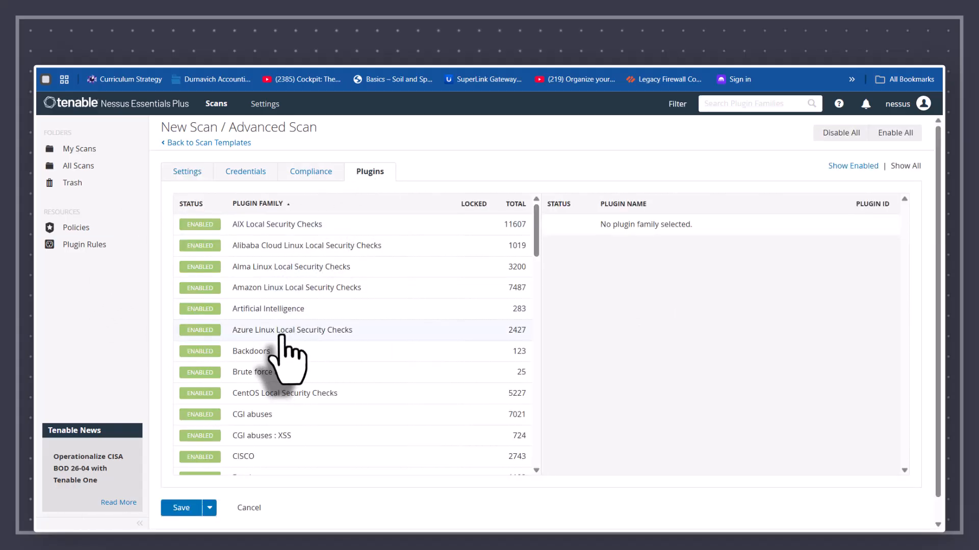
Step: Look over the Backdoors and Brute force attacks families, then disable the DNS family (254 plugins)
click(254, 352)
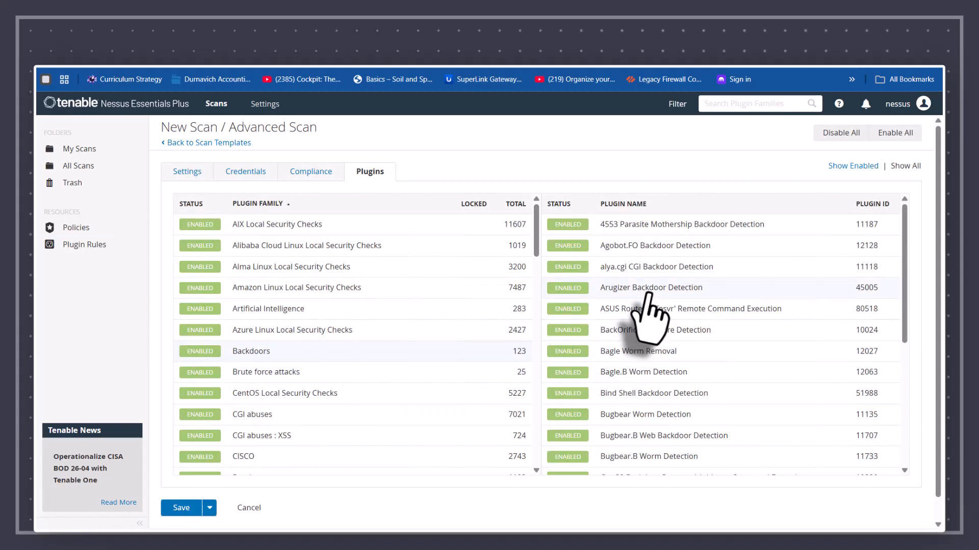
click(241, 371)
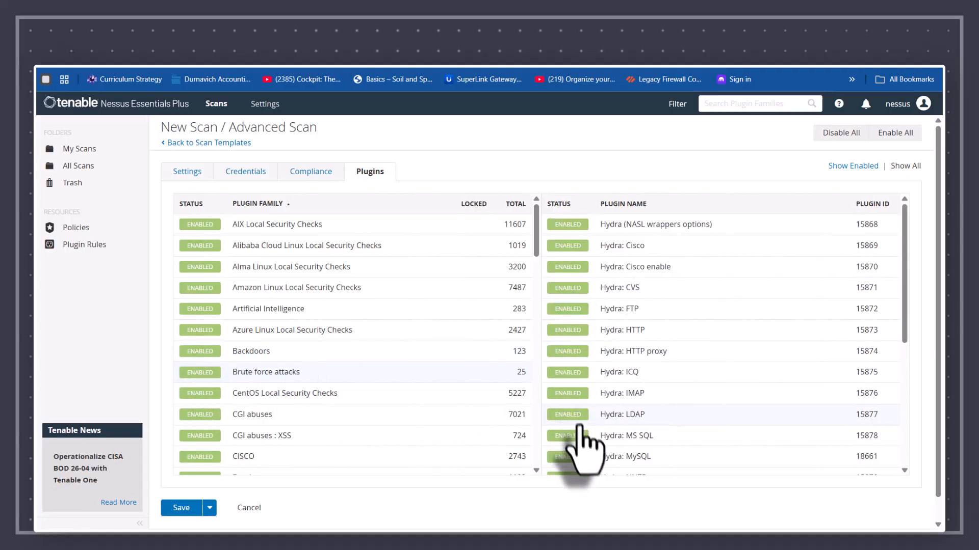
scroll(400, 357, down, 4)
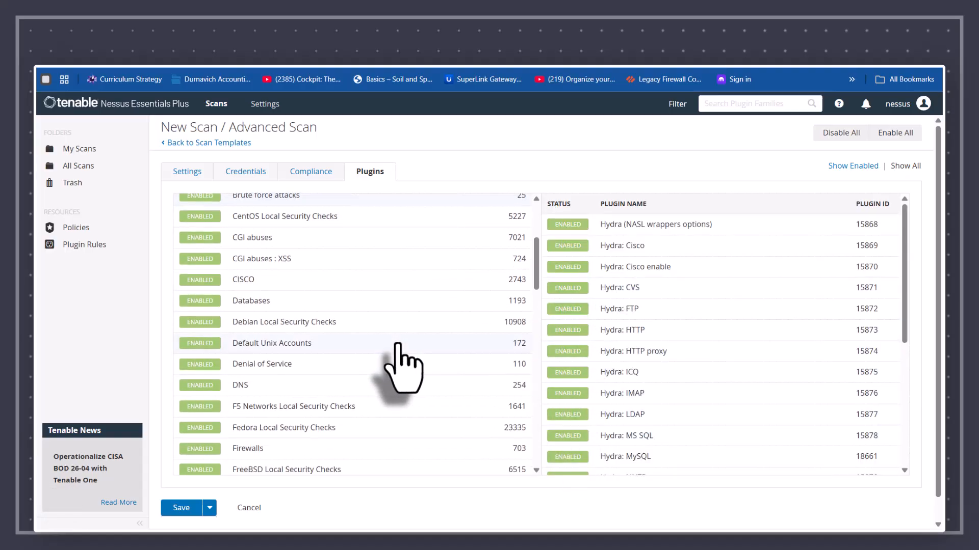
click(212, 386)
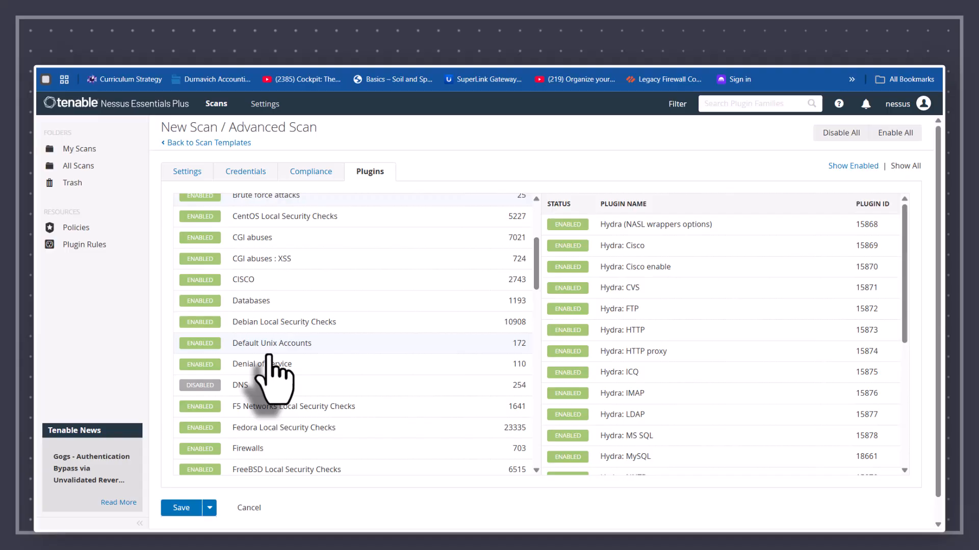
Step: Scroll through the remaining plugin families in the Advanced Scan
scroll(267, 357, up, 3)
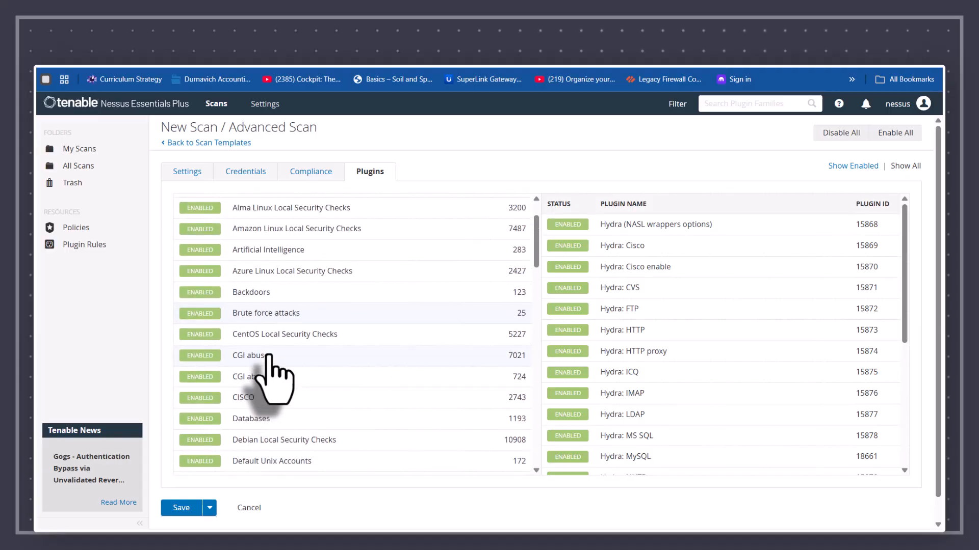
scroll(268, 356, up, 2)
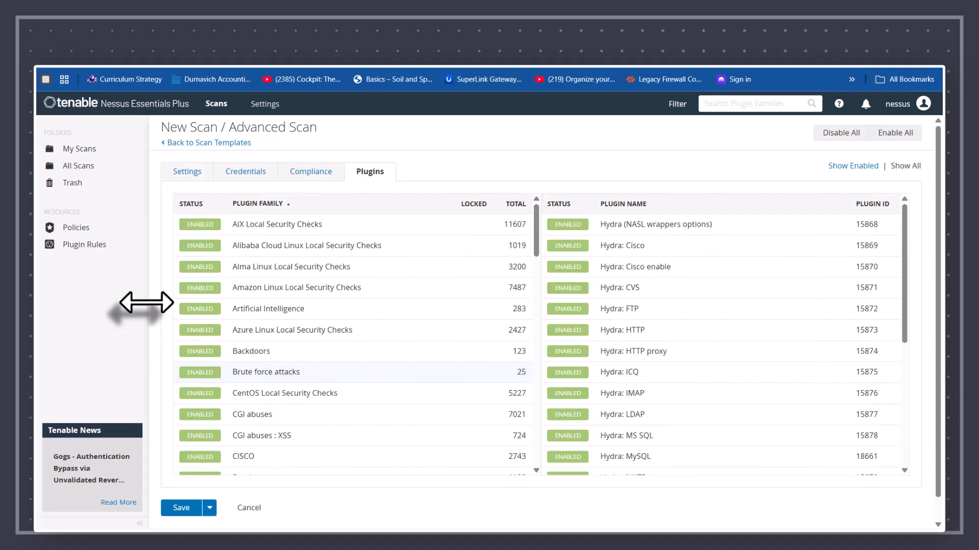
scroll(377, 387, down, 5)
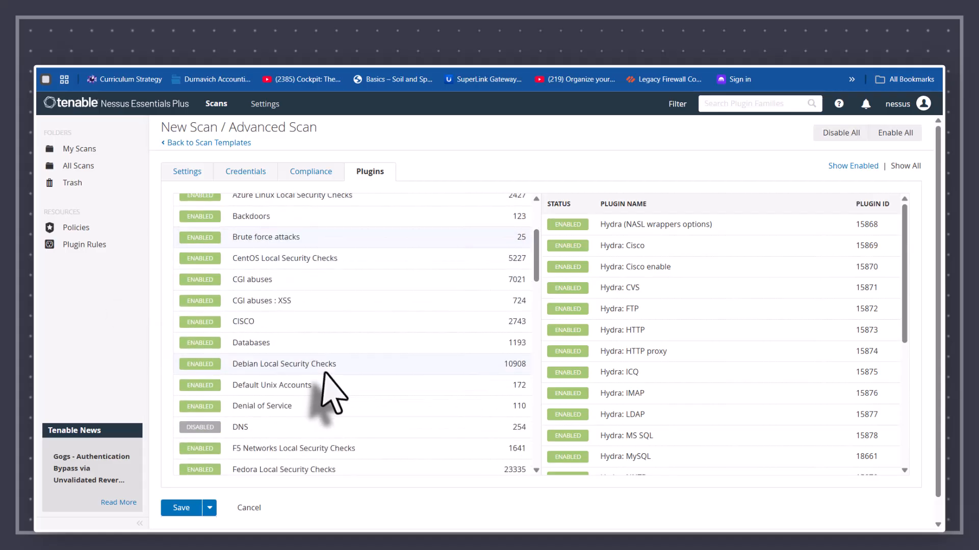
scroll(320, 387, down, 4)
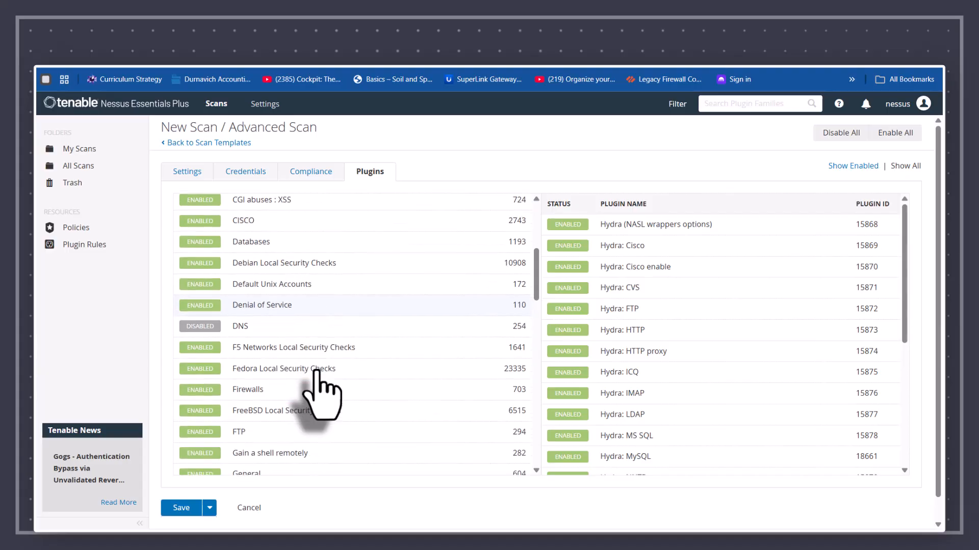
scroll(319, 388, down, 4)
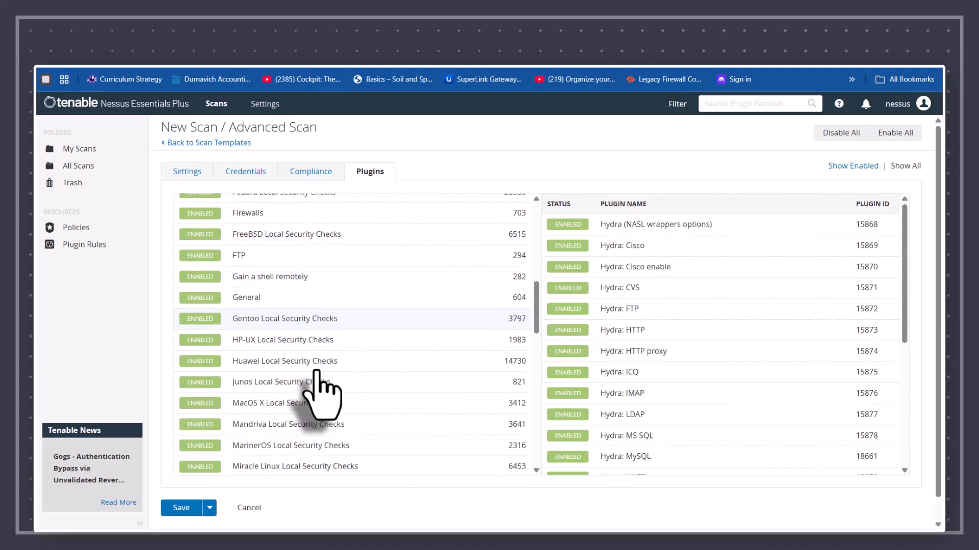
scroll(319, 387, down, 3)
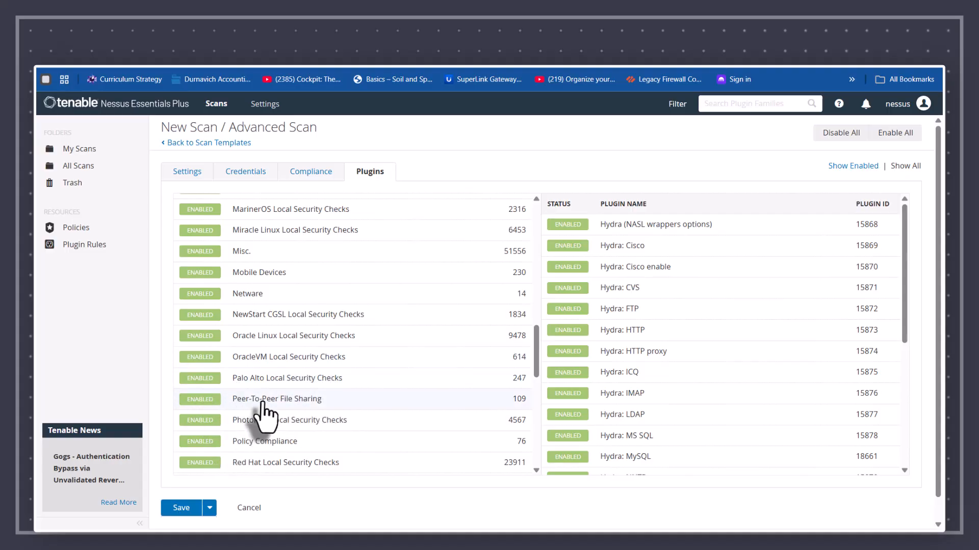
Step: Inspect the Peer-To-Peer File Sharing plugins, then go back to the Scan Templates gallery
click(235, 401)
scroll(662, 392, down, 5)
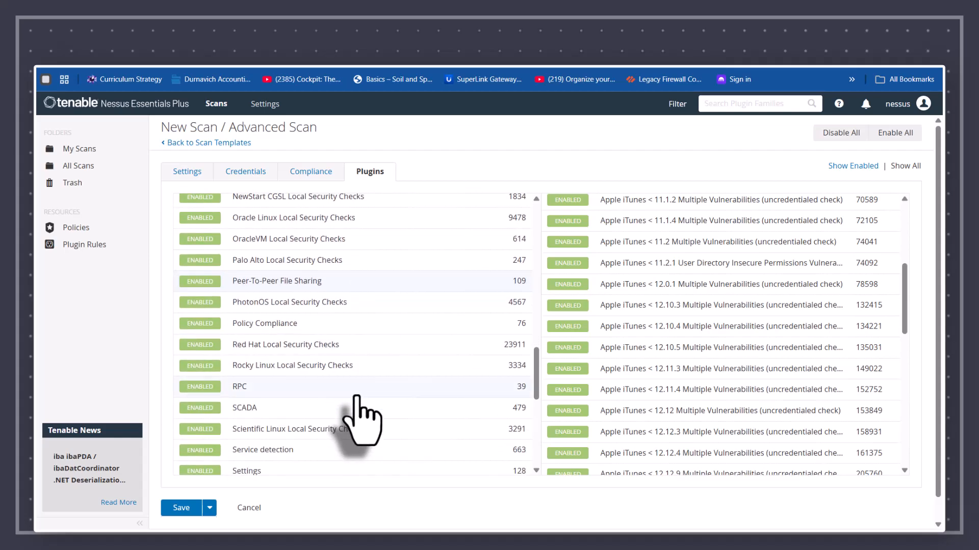
scroll(360, 408, down, 1)
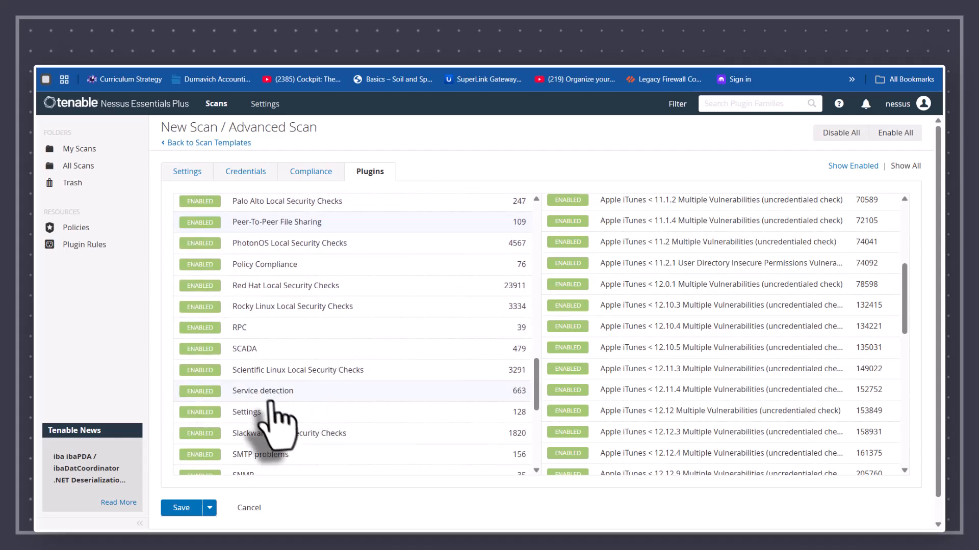
scroll(275, 403, down, 1)
scroll(351, 406, down, 2)
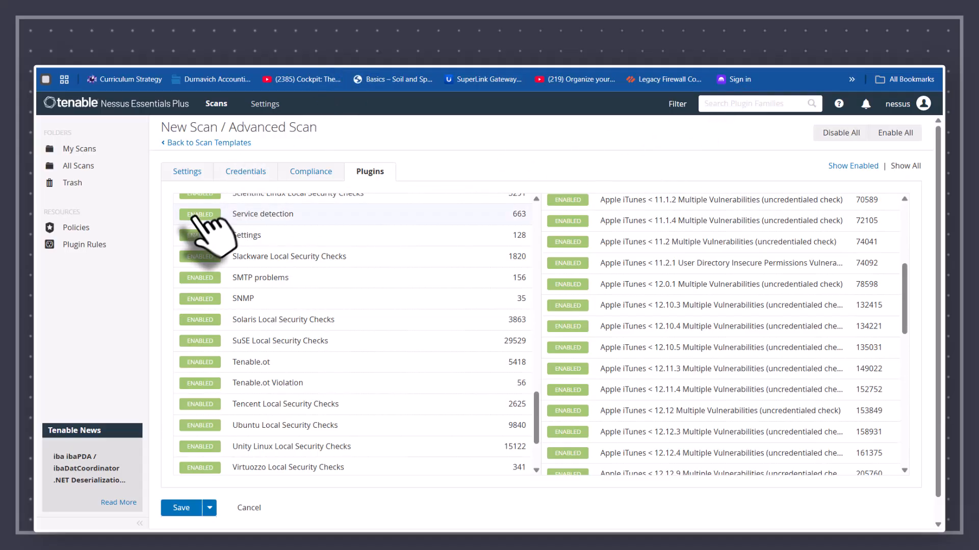
click(176, 143)
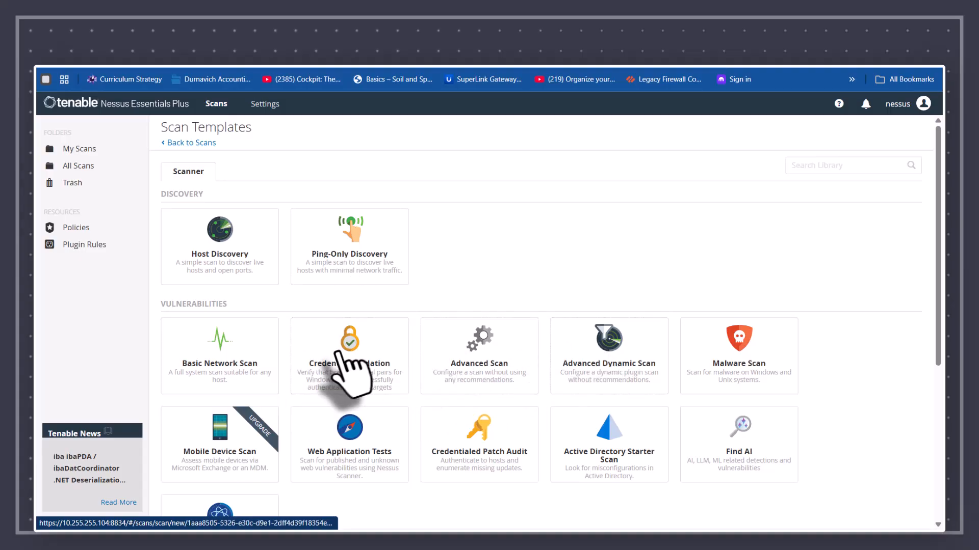
Step: Create a Basic Network Scan named 'basic scan' with targets 10.255.255.255.1-20 and save it
click(224, 352)
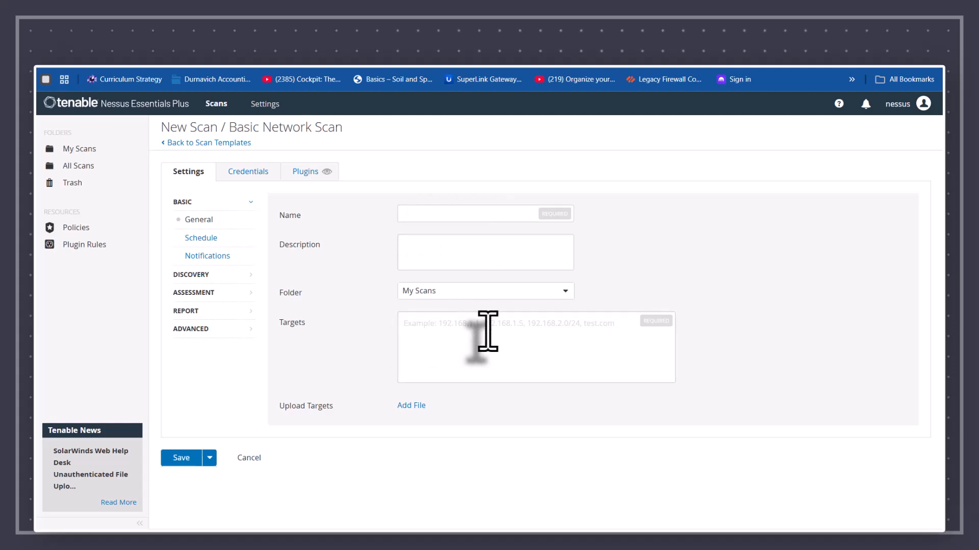
click(418, 213)
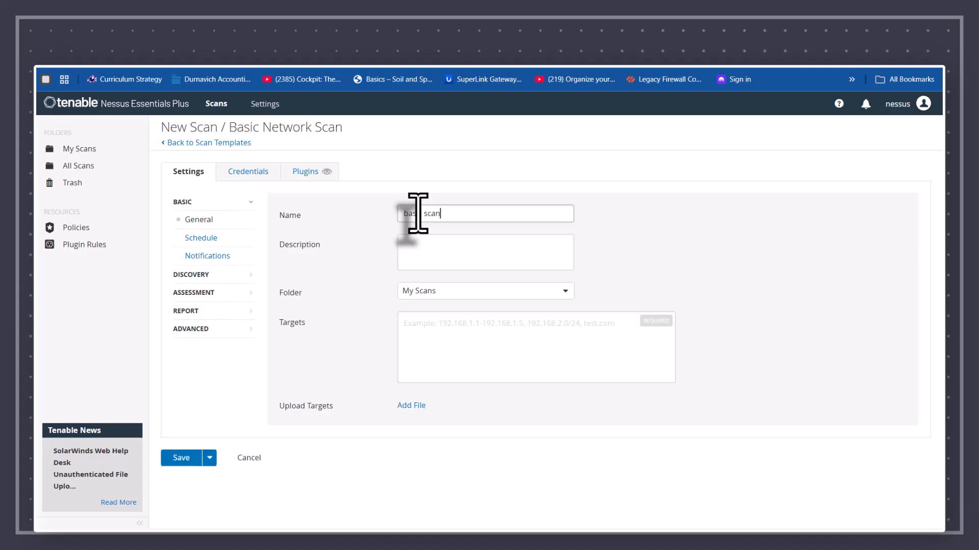
click(184, 459)
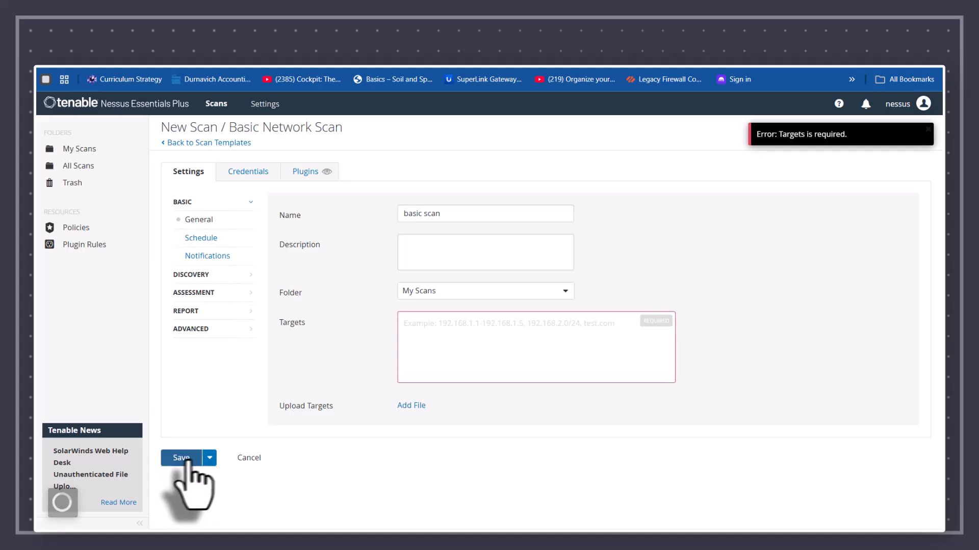
click(442, 333)
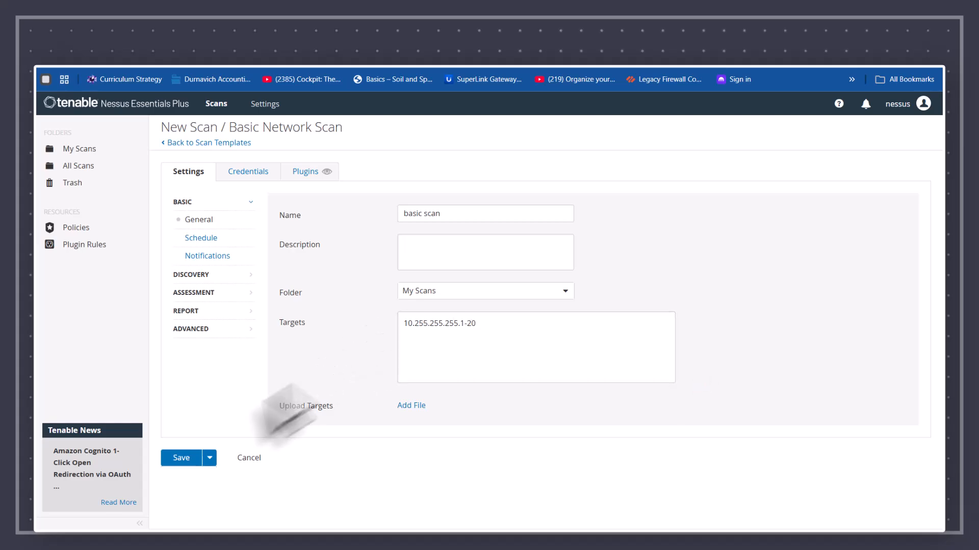
click(181, 458)
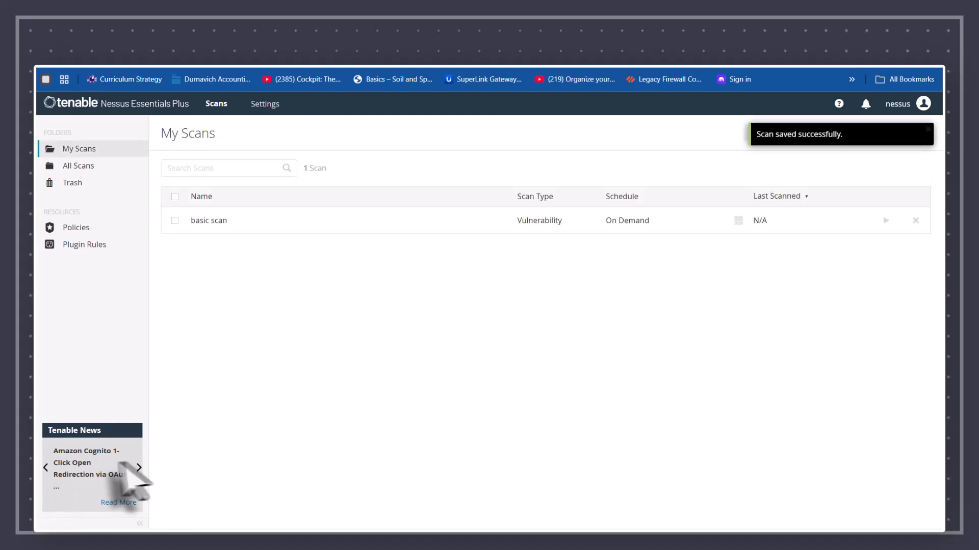